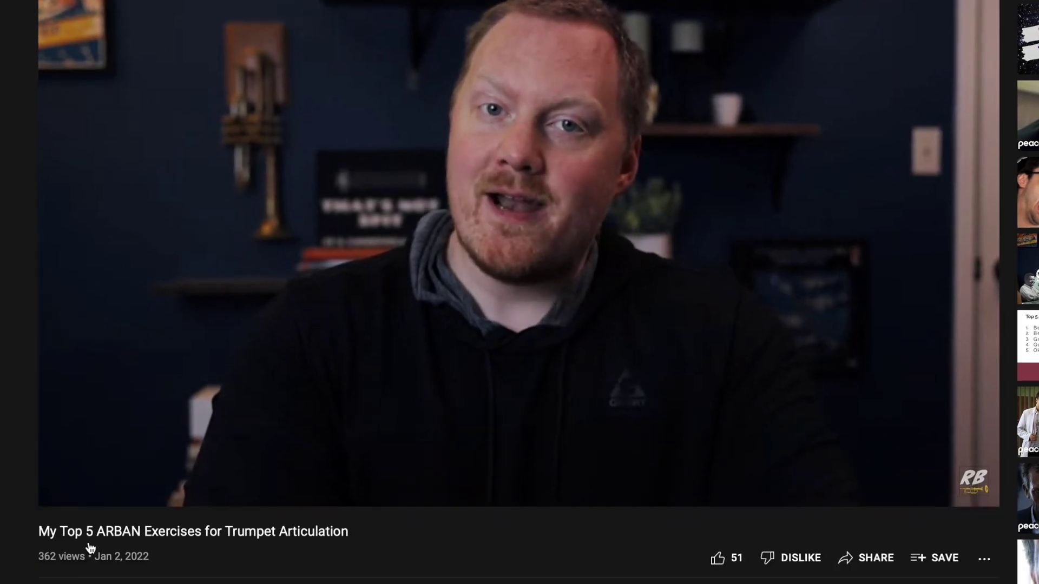
Open the GOLD Method page linked in the video's description and launch the GOLD Method app from it.
left_click(136, 431)
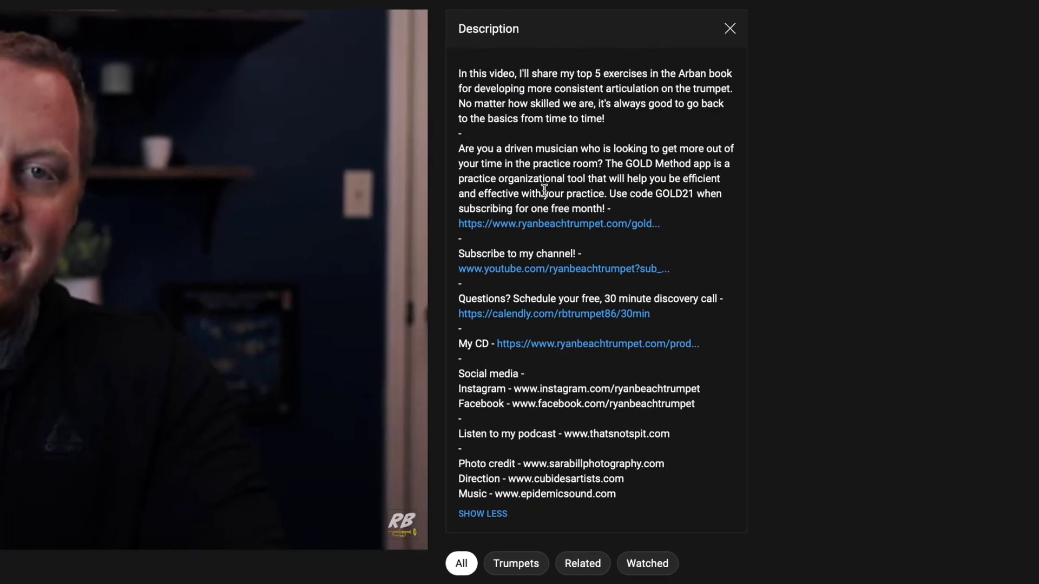
left_click(579, 229)
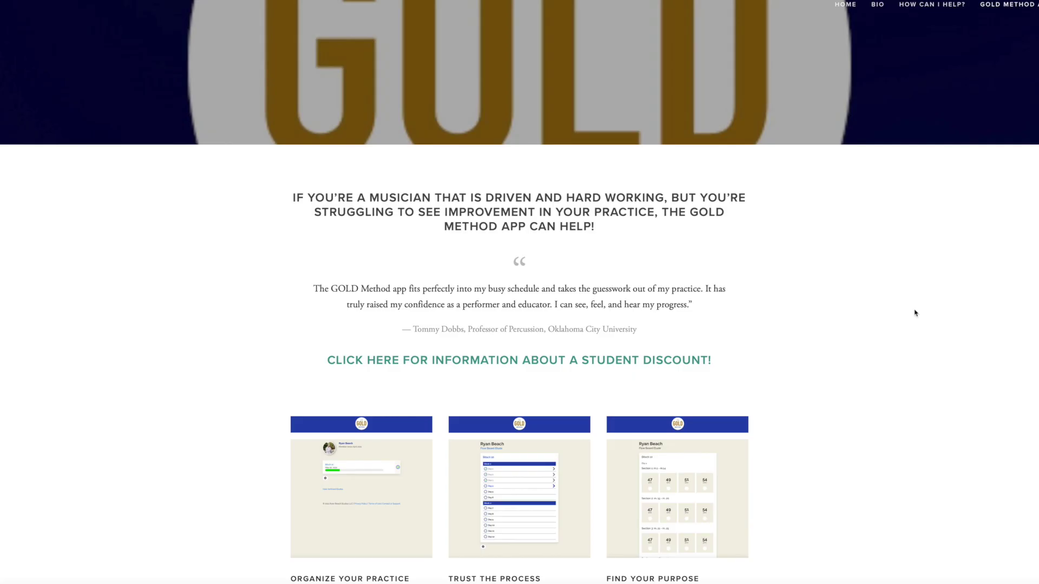
scroll(915, 313, "down", 8)
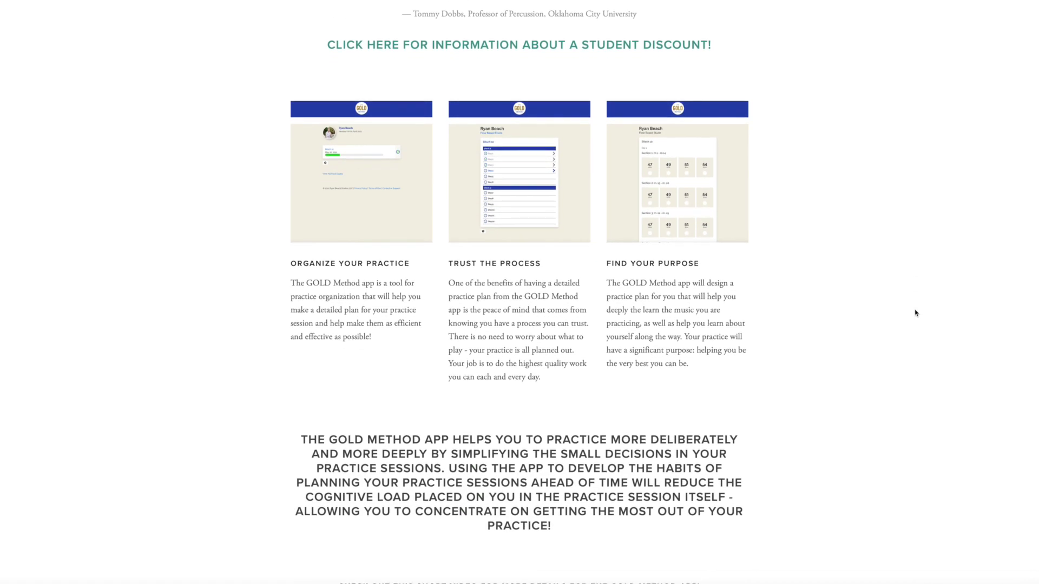
scroll(916, 313, "down", 8)
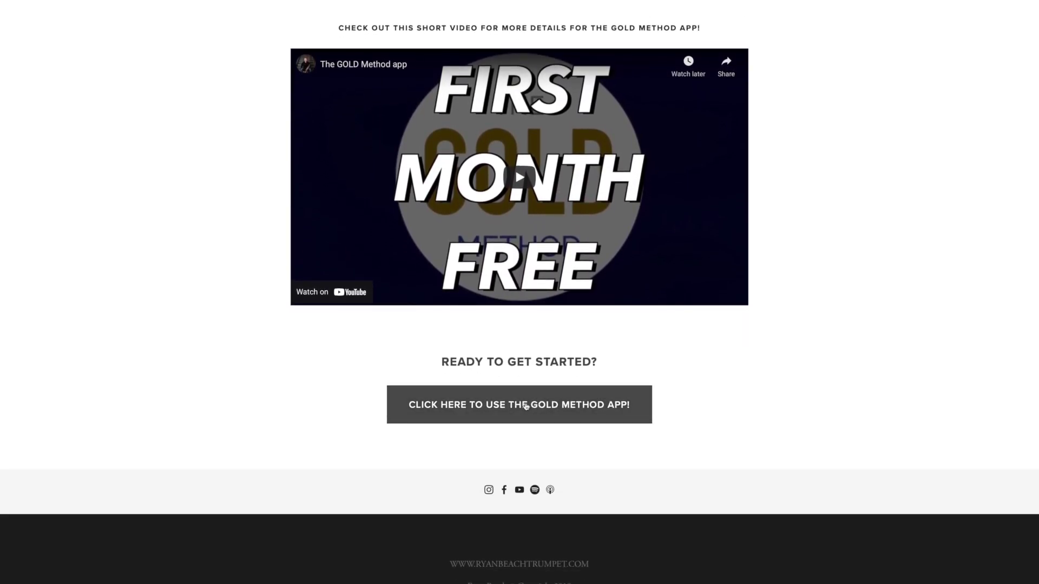
left_click(525, 406)
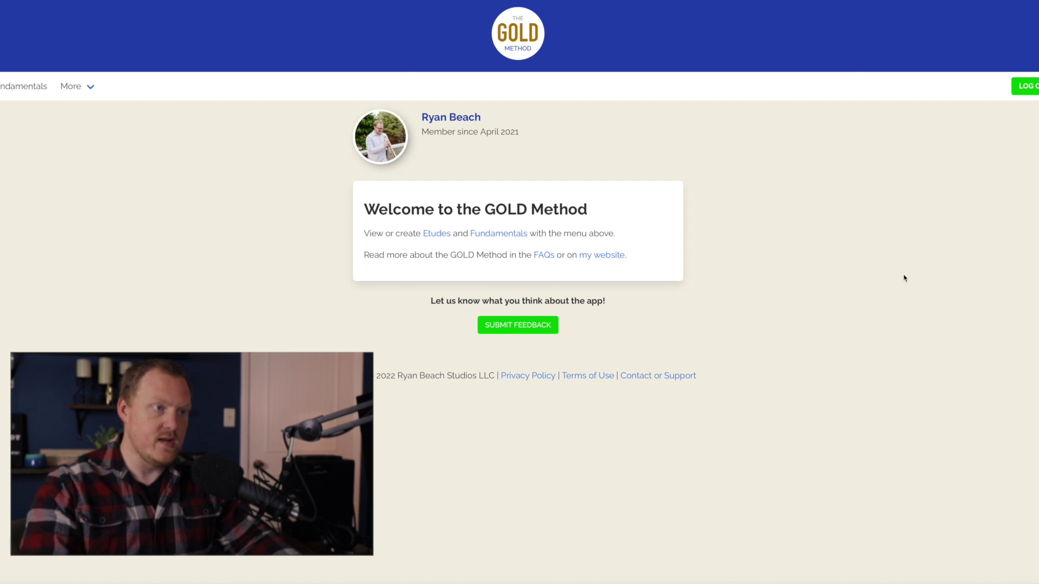
Create a new fundamentals routine named "Sample Fundamentals Routine".
left_click(503, 238)
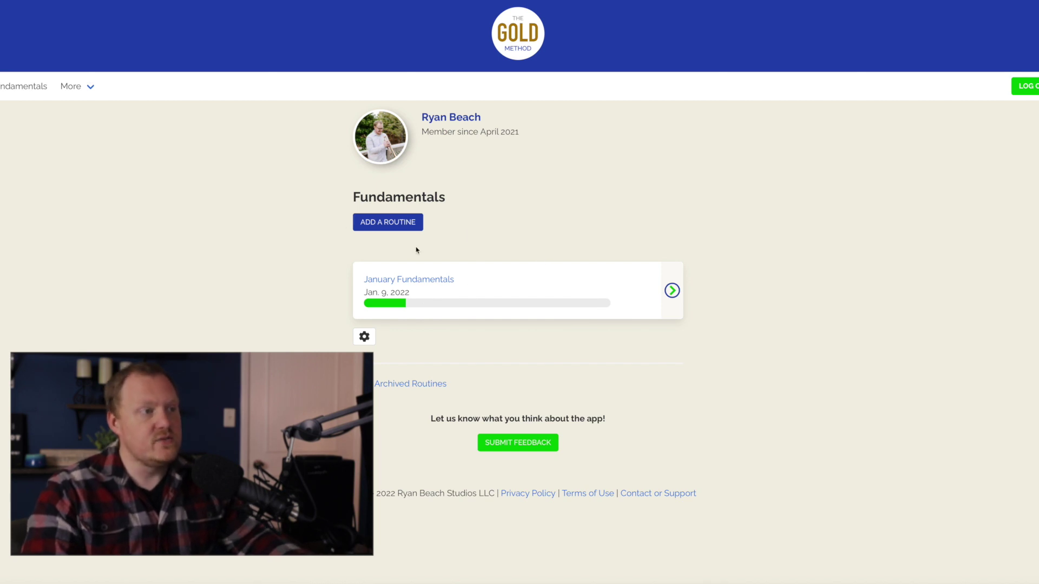
left_click(395, 225)
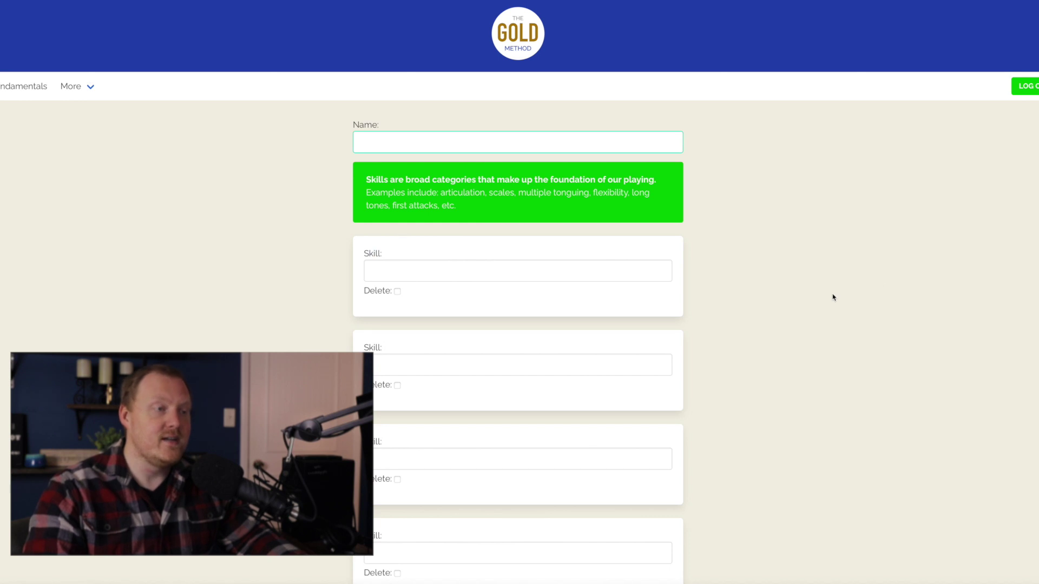
scroll(833, 297, "down", 1)
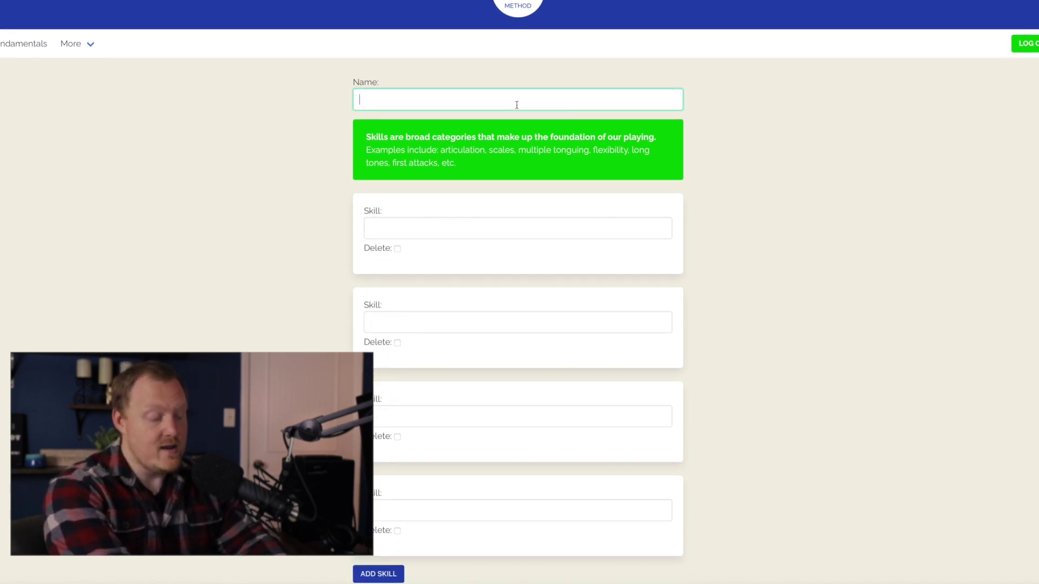
type("Sampole")
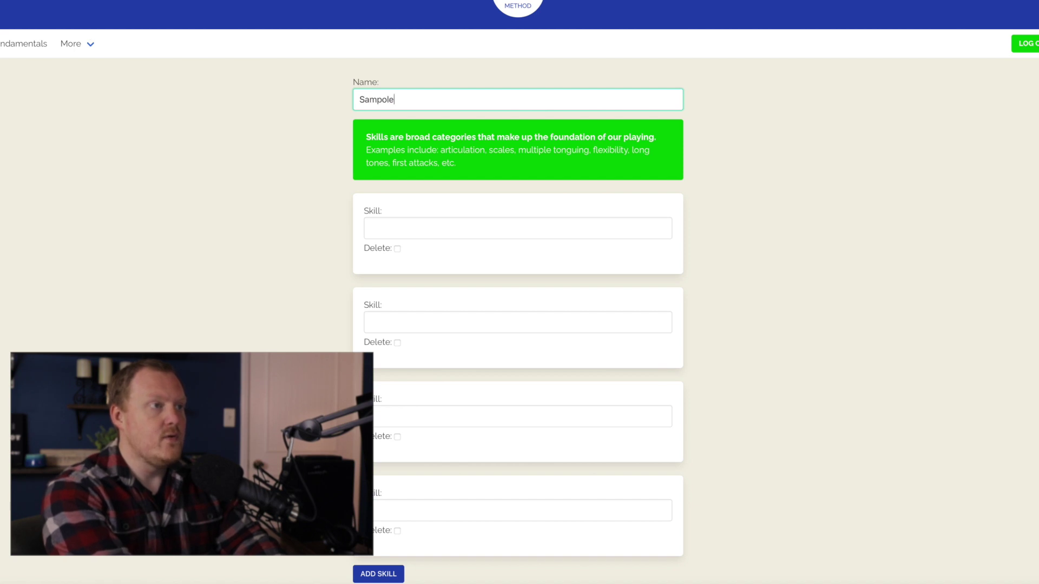
key("BackSpace")
key("BackSpace")
key("BackSpace")
type("le Funda")
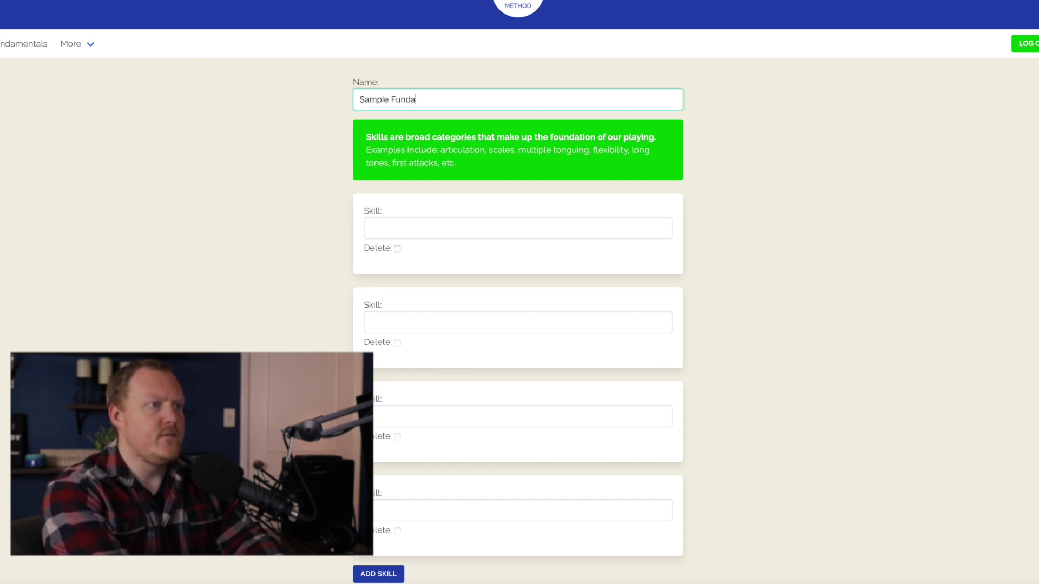
type("mentals Routine")
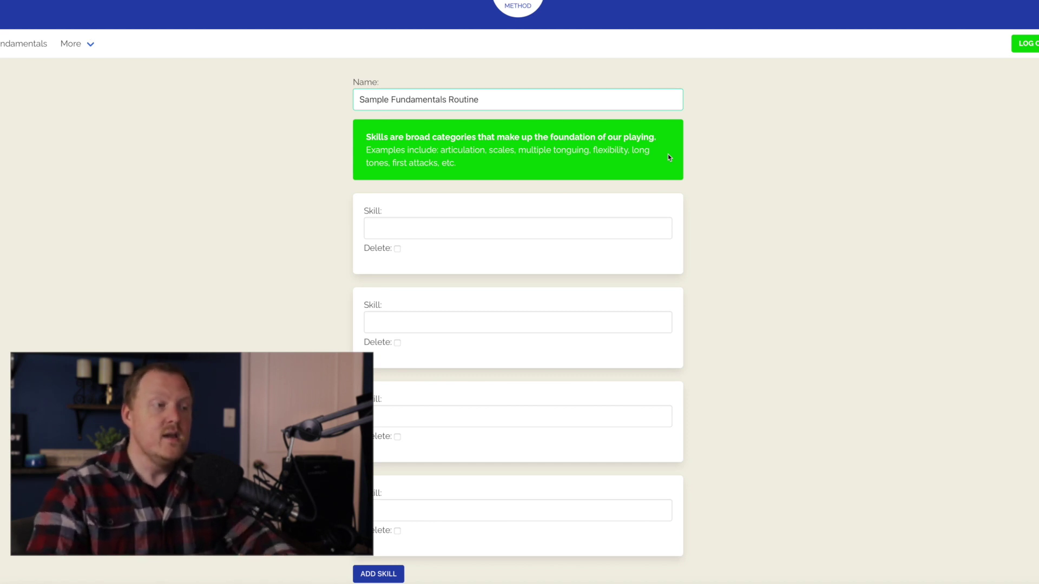
Enter Articulation as the routine's first skill.
scroll(617, 215, "down", 1)
left_click(535, 181)
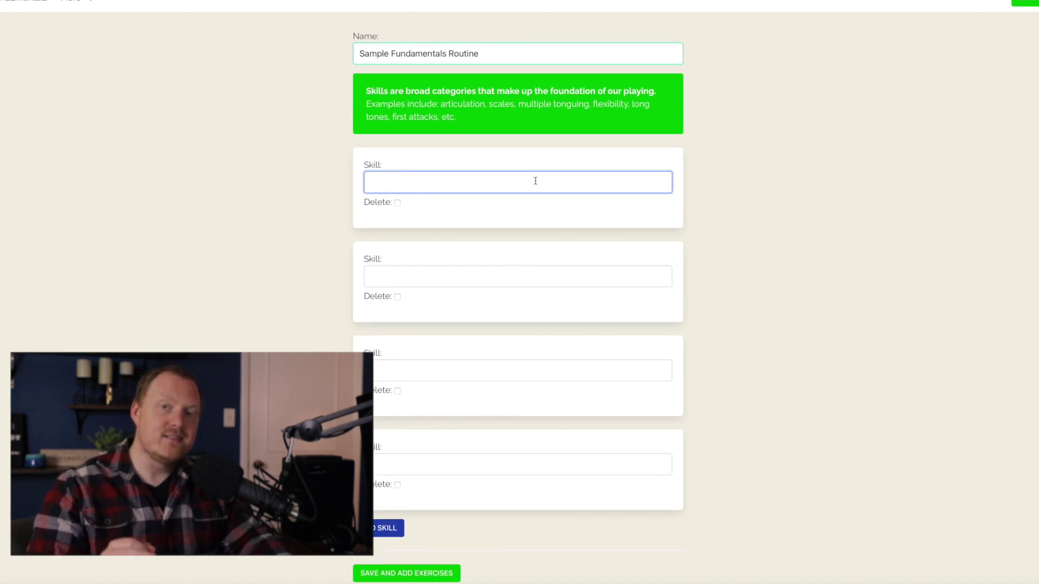
type("Arti")
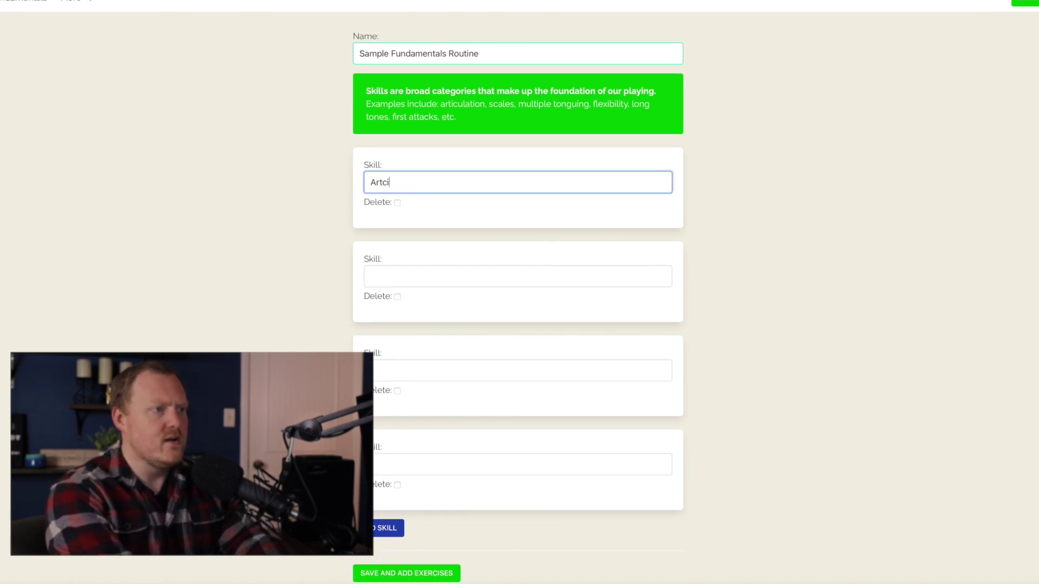
type("culati")
key("BackSpace")
key("BackSpace")
type("iculation")
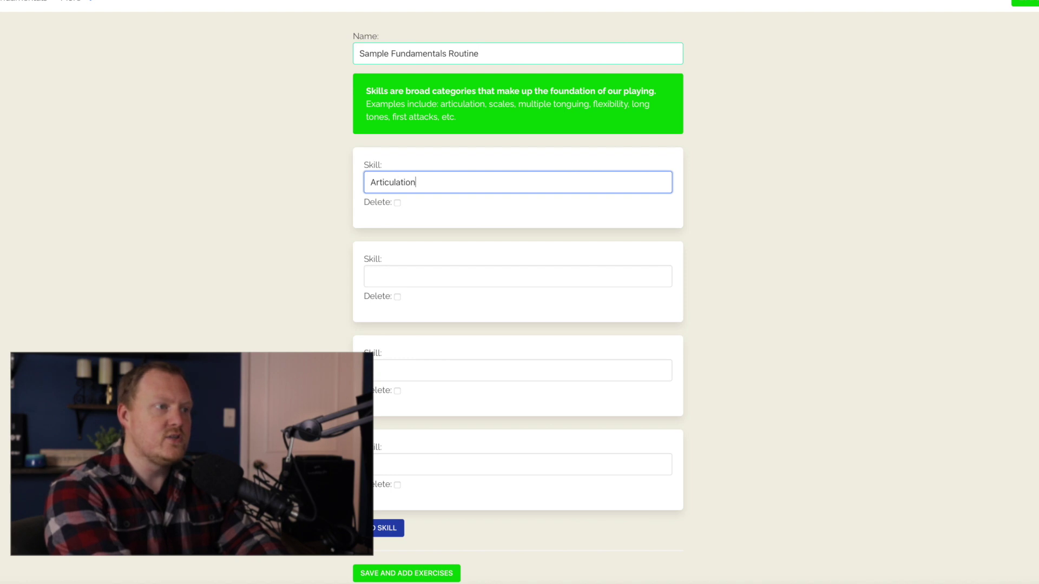
Enter Flexibility, Lower Register and Upper Register as the second, third and fourth skills.
left_click(525, 272)
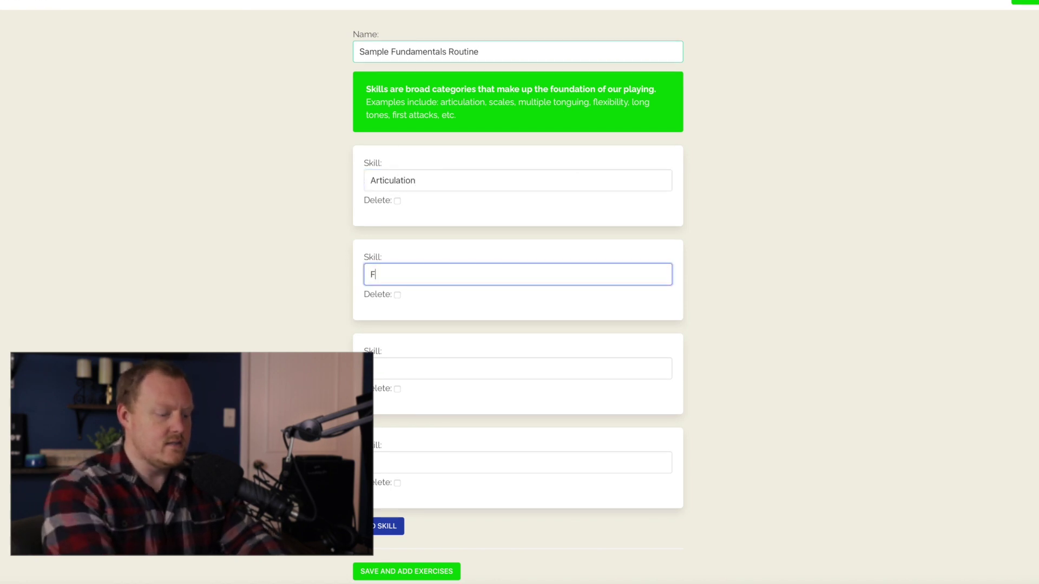
type("Flexibility")
key("Tab")
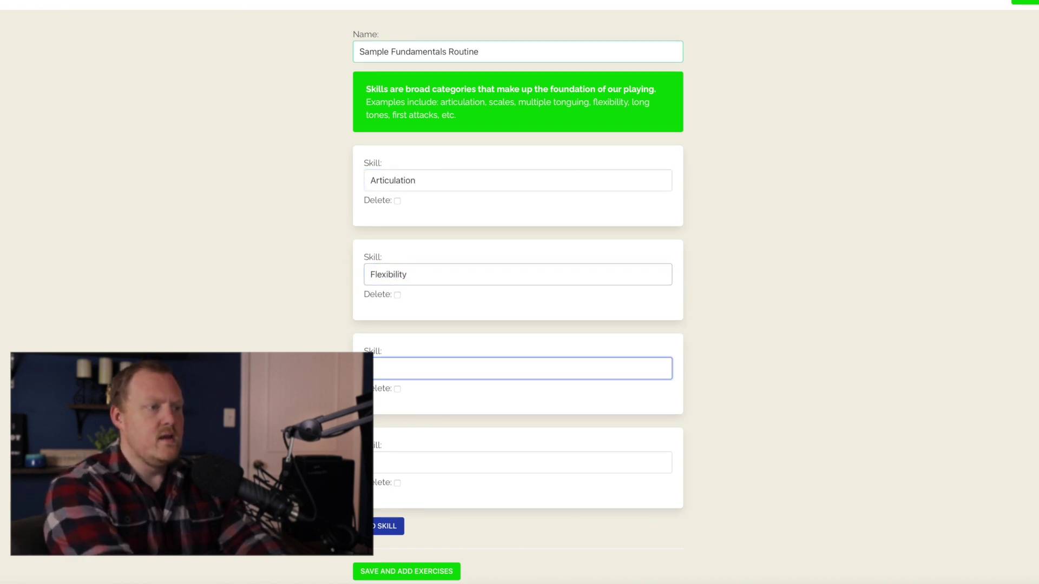
type("Lower R")
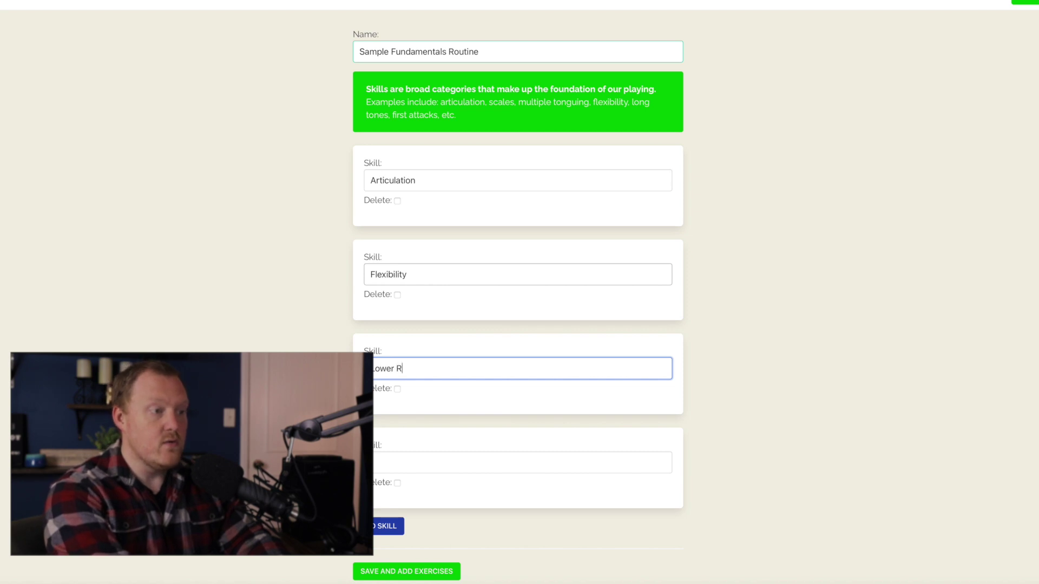
type("egister")
key("Tab")
type("Upper Register")
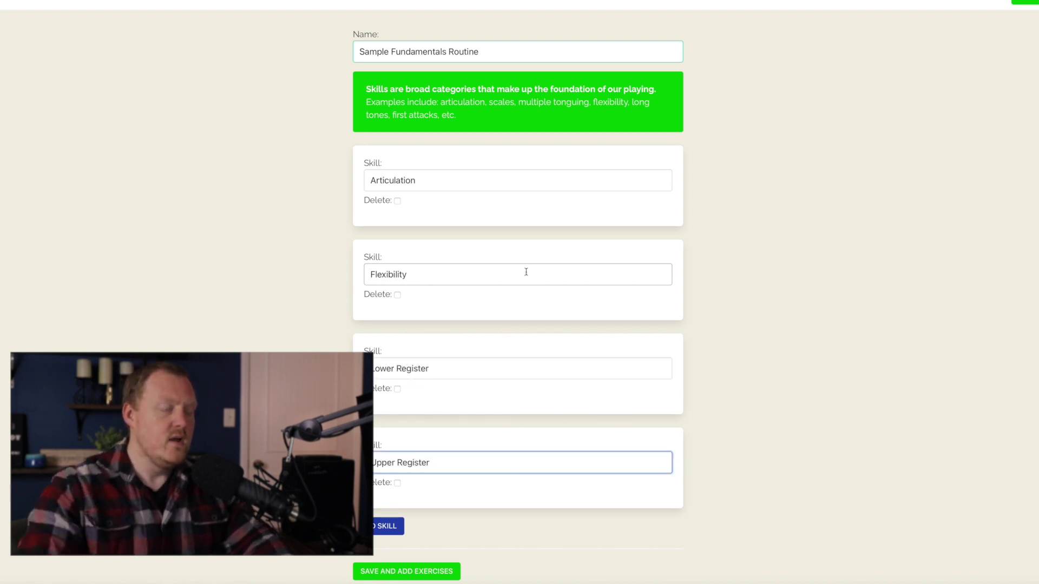
Add two more skills, Multiple Tonguing and Phrasing, and save the routine to continue to its exercises.
scroll(533, 271, "down", 2)
left_click(383, 397)
left_click(419, 433)
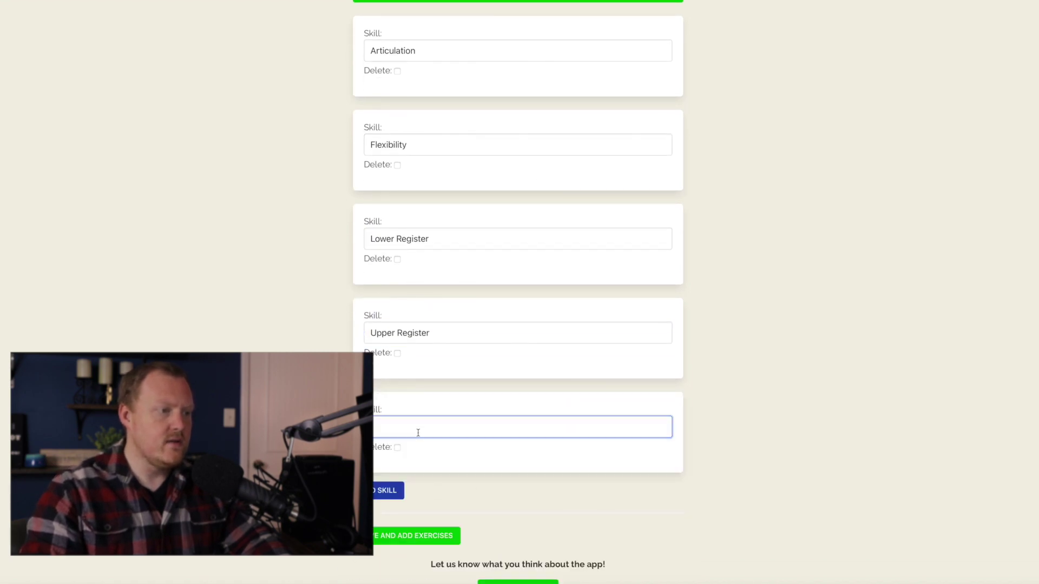
type("Multiple Tonguing")
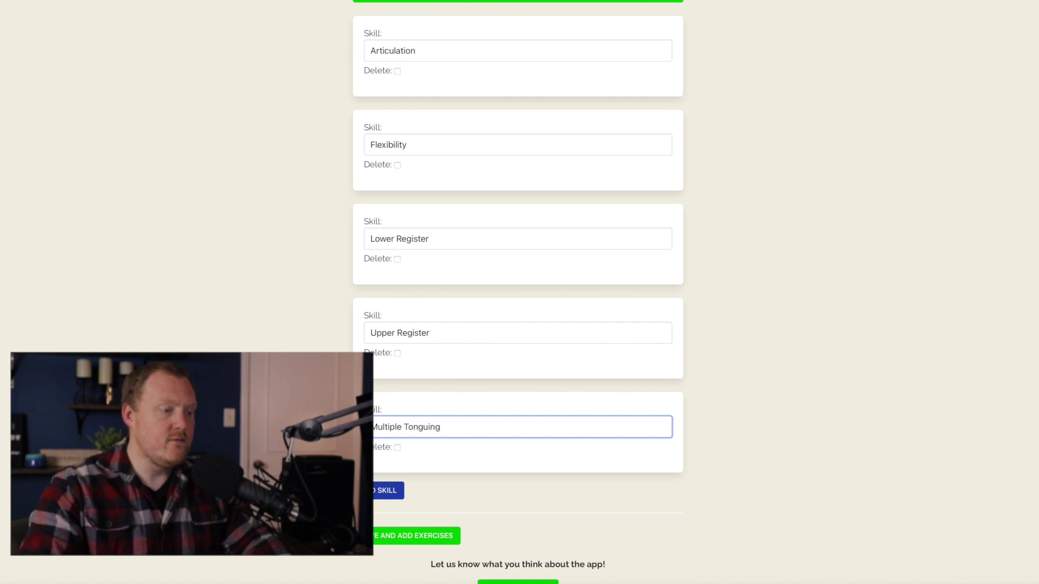
left_click(385, 491)
scroll(409, 458, "down", 2)
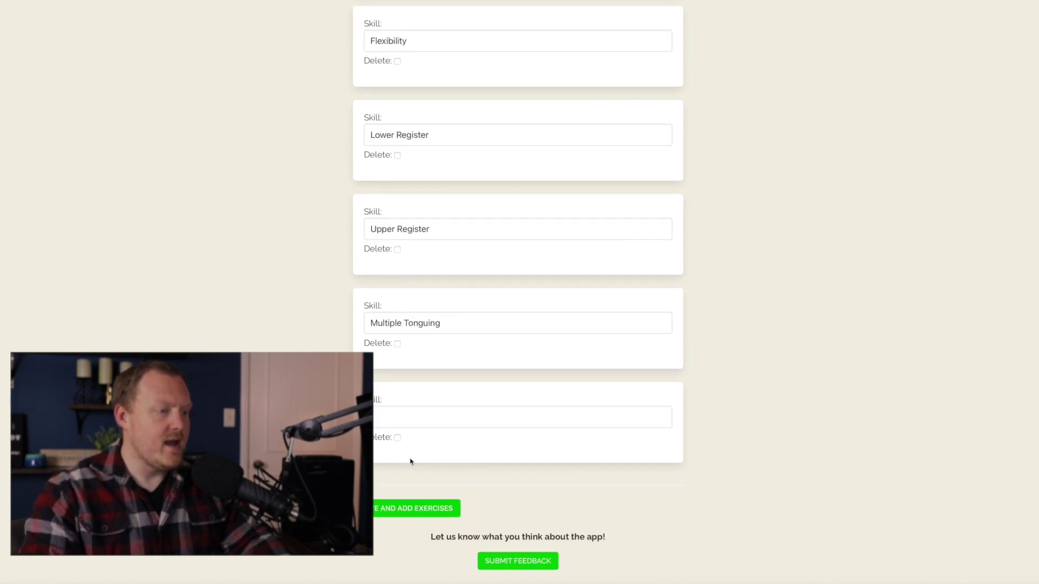
left_click(418, 419)
type("Phrasing")
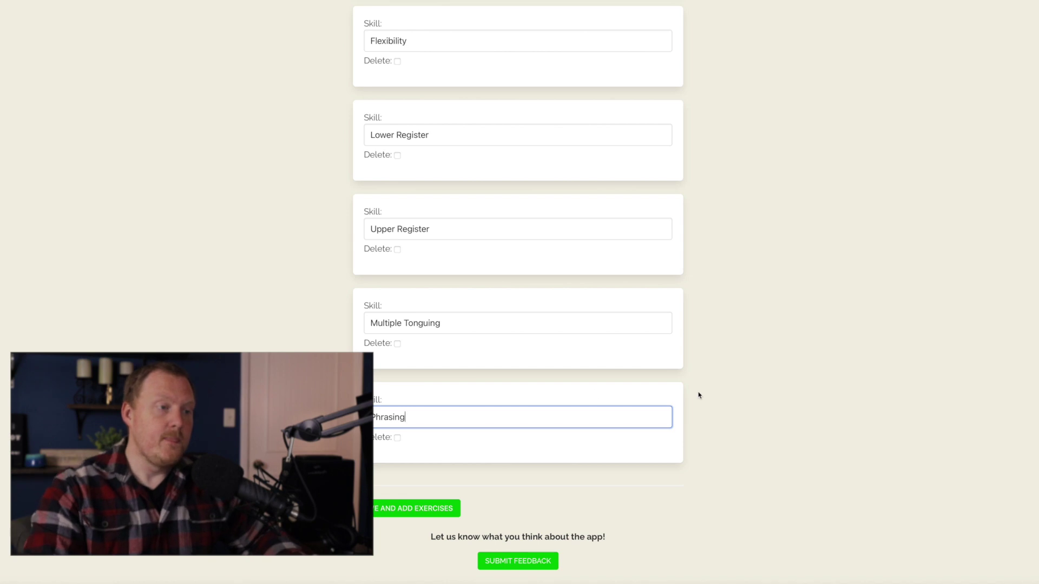
scroll(698, 394, "up", 1)
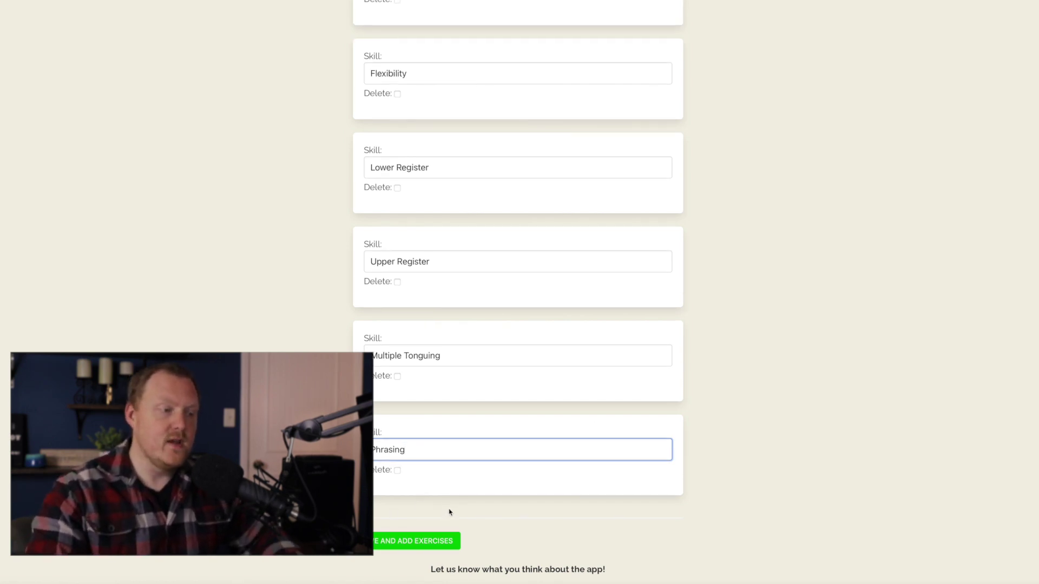
left_click(410, 546)
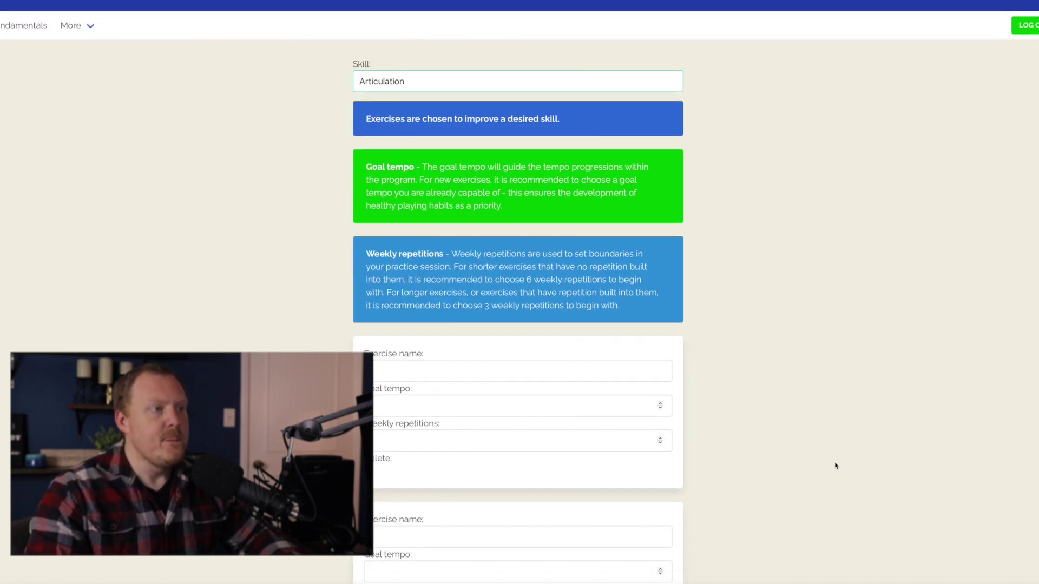
Define the first Articulation exercise as "Arban pg. 32 no. 29" with a goal tempo of 120 and 6 weekly repetitions.
scroll(836, 466, "down", 1)
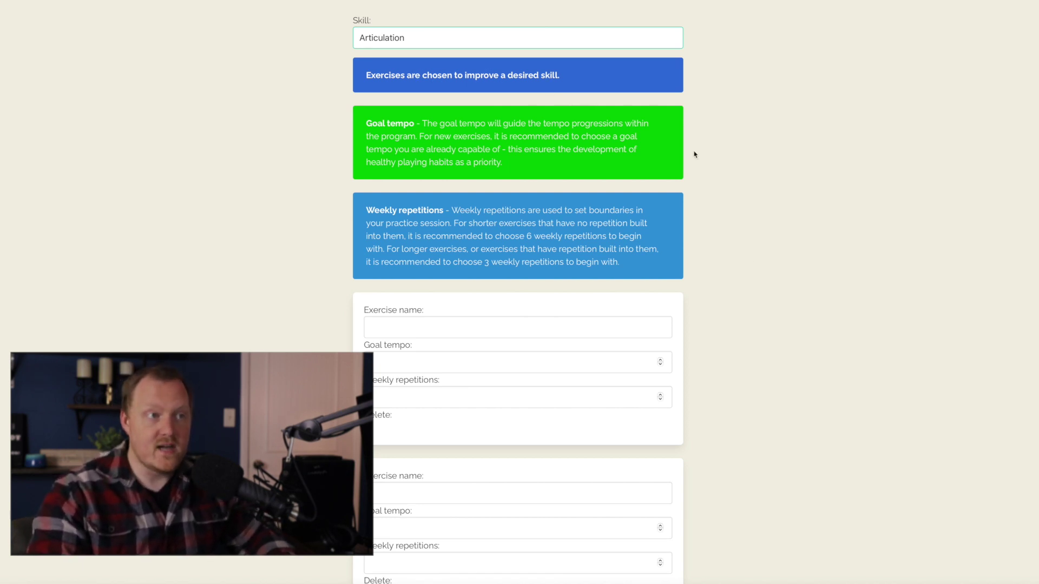
scroll(709, 167, "down", 1)
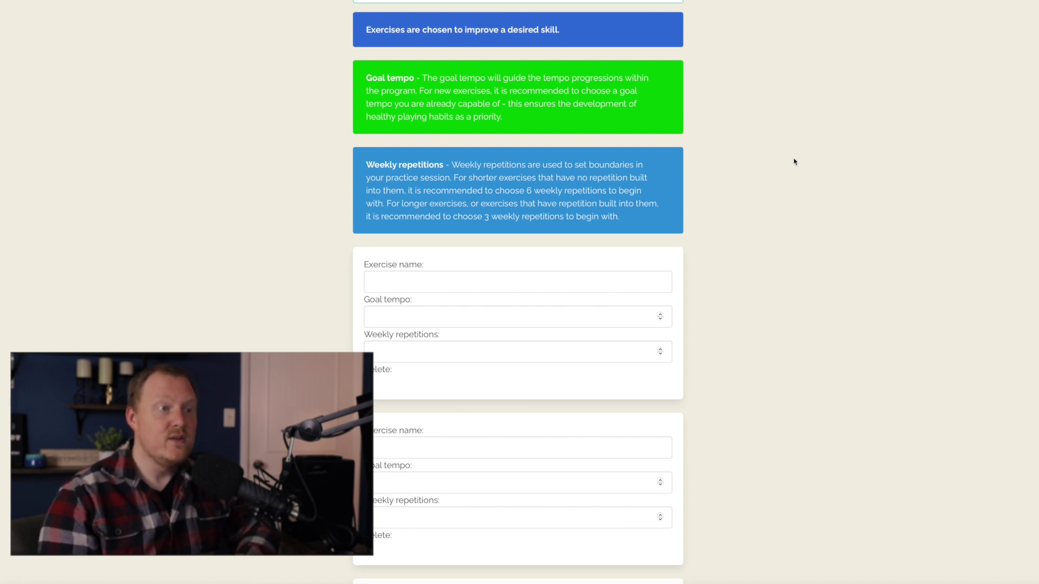
scroll(784, 184, "down", 3)
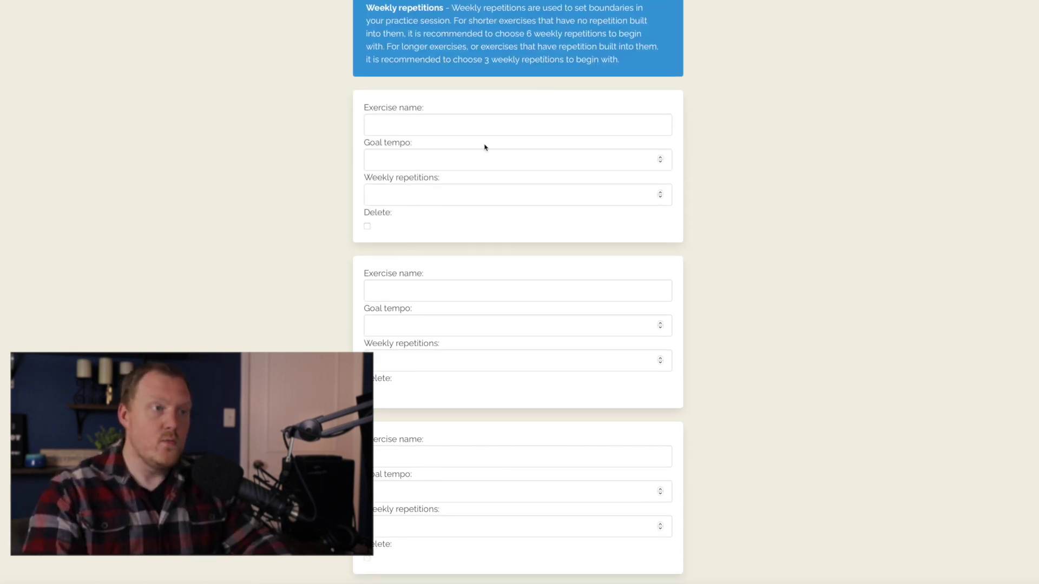
left_click(480, 124)
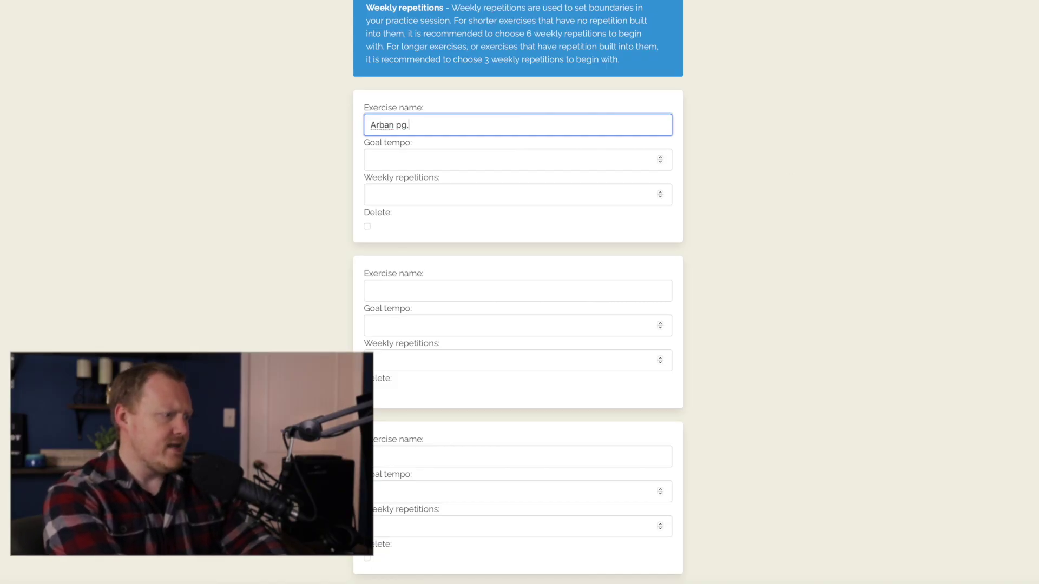
type("pg. 32 no. 29")
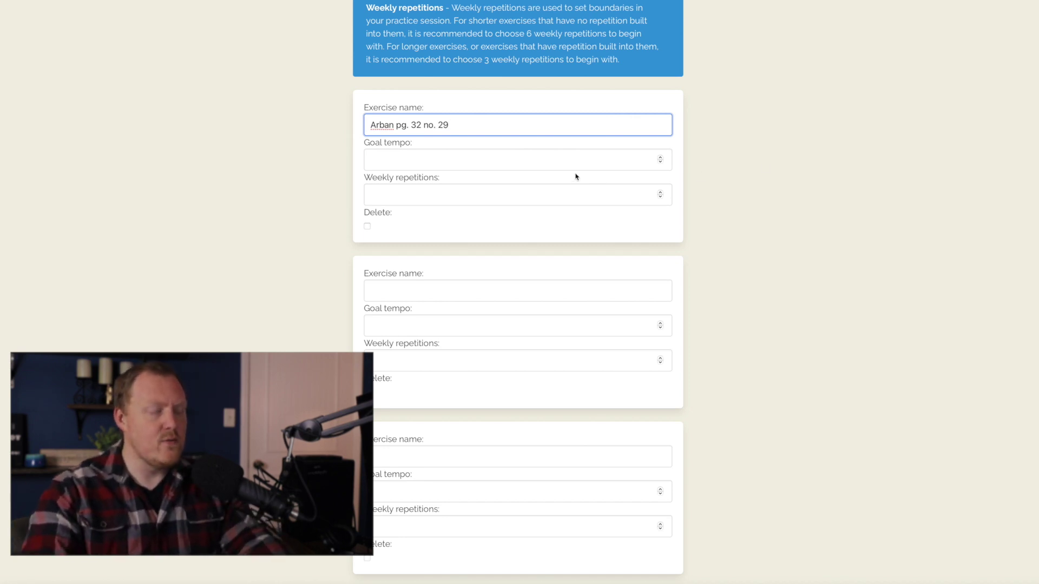
left_click(524, 155)
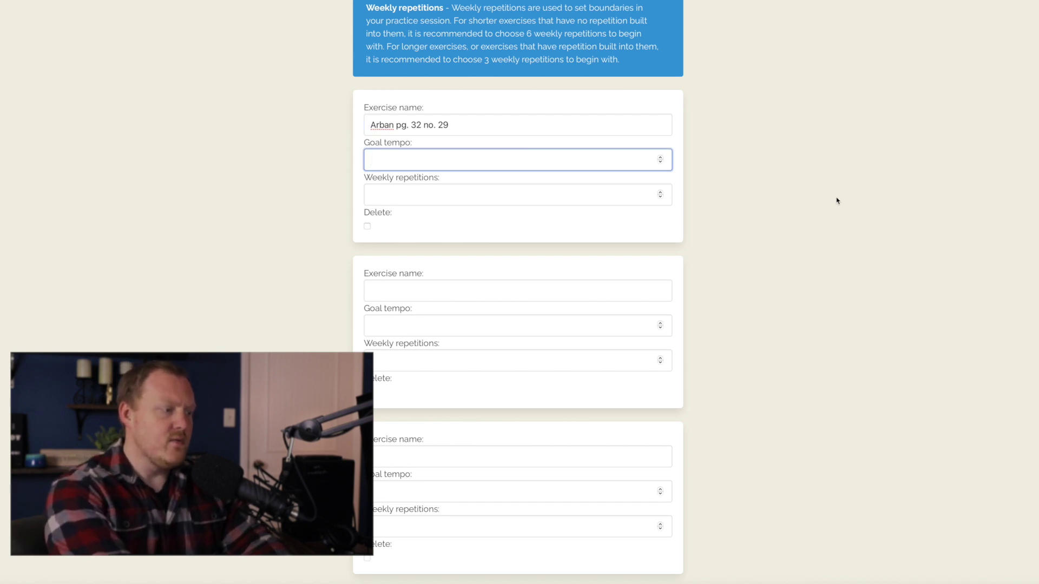
type("120")
left_click(518, 195)
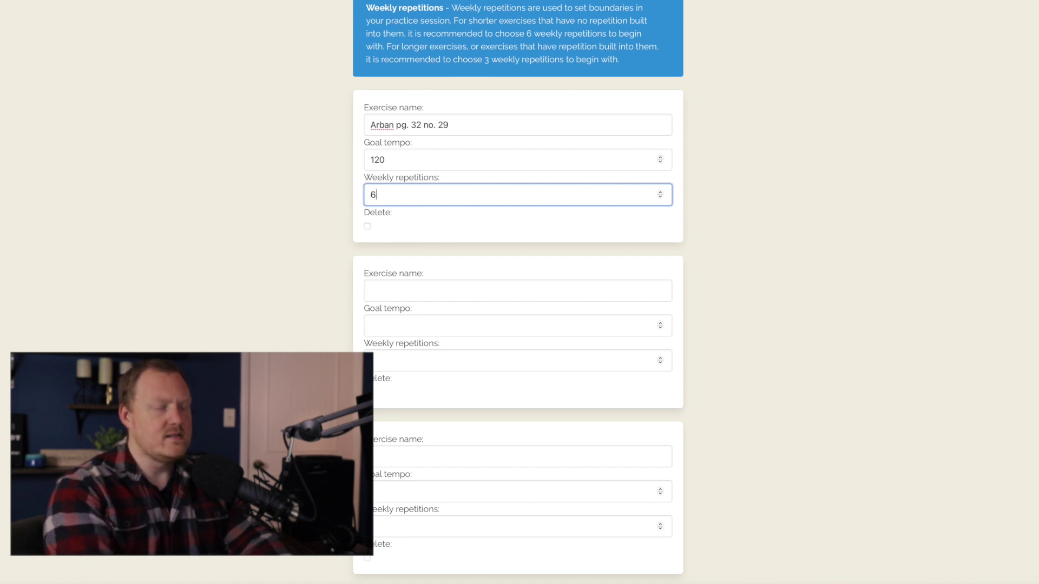
left_click(783, 226)
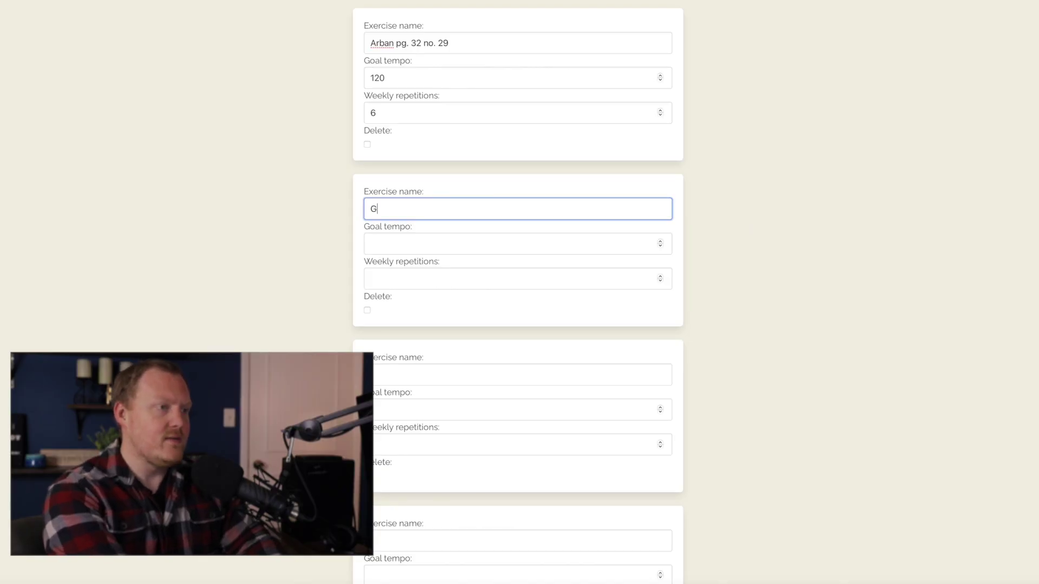
Define the second Articulation exercise as "Goldman Etude no. 1 A section" with a goal tempo of 100 and 6 weekly repetitions.
type("oldman")
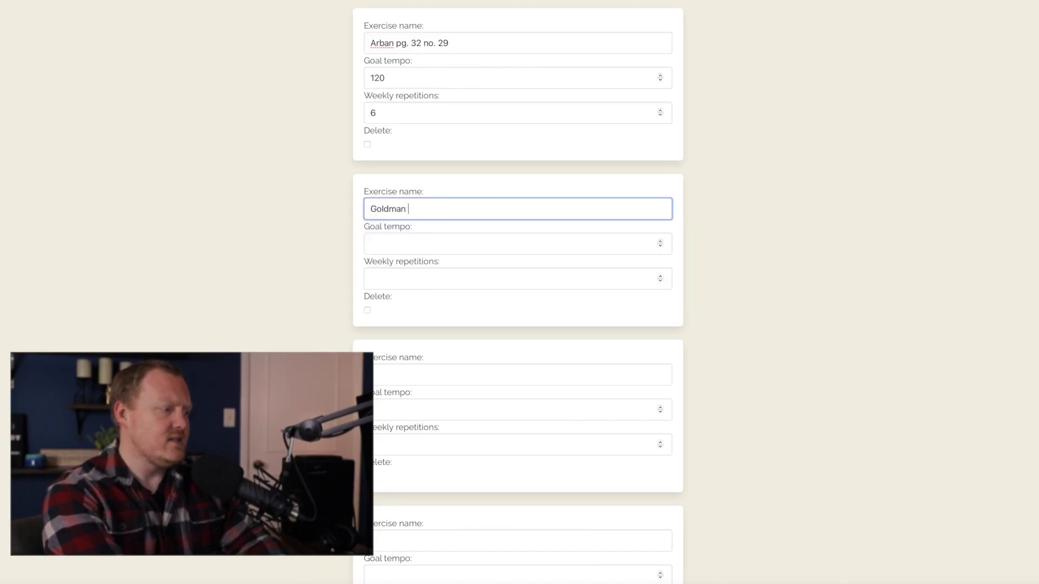
type(" Etude #")
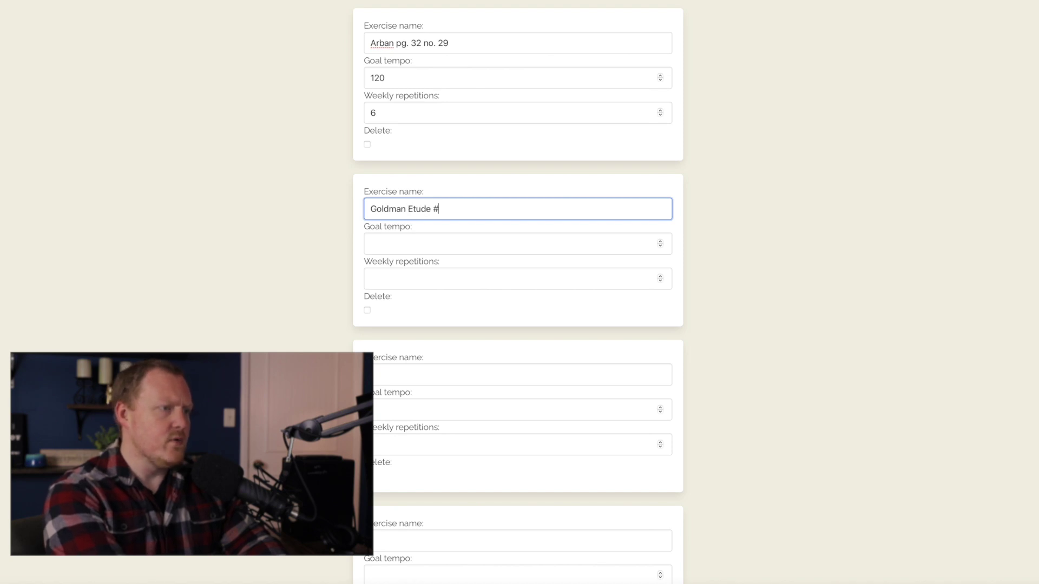
key("BackSpace")
type("no. ")
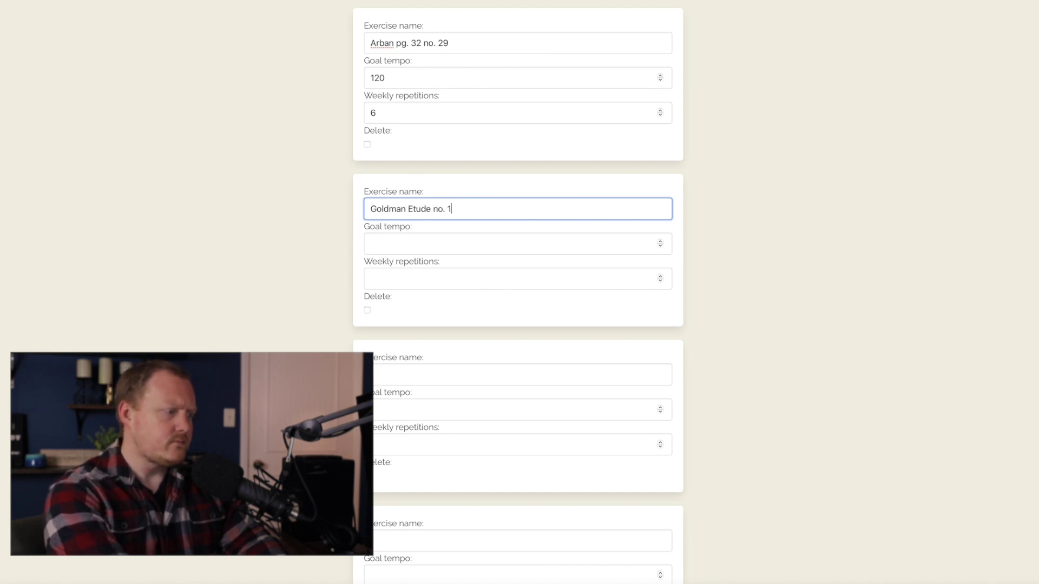
type("1 A section")
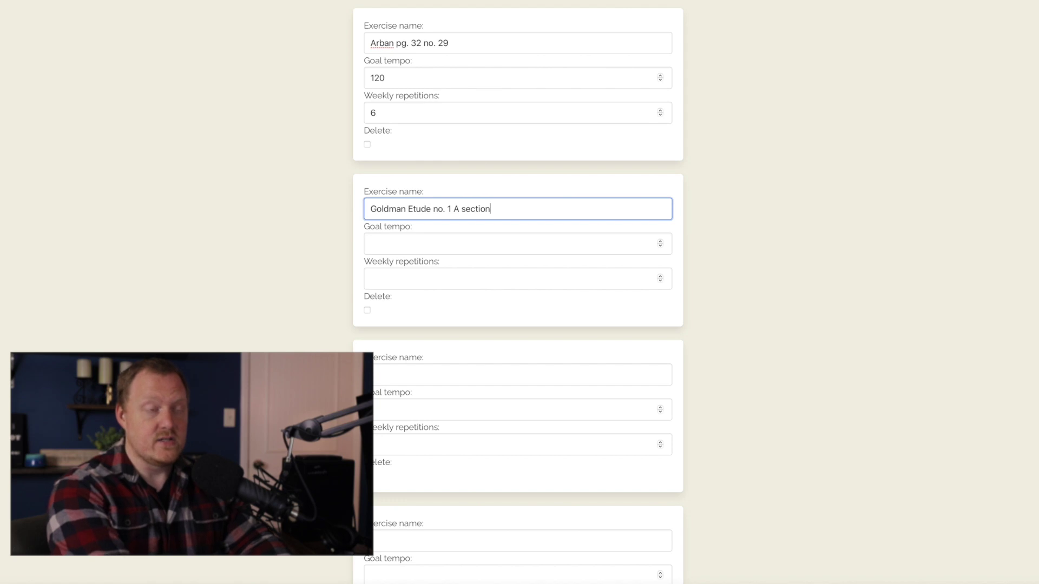
key("Tab")
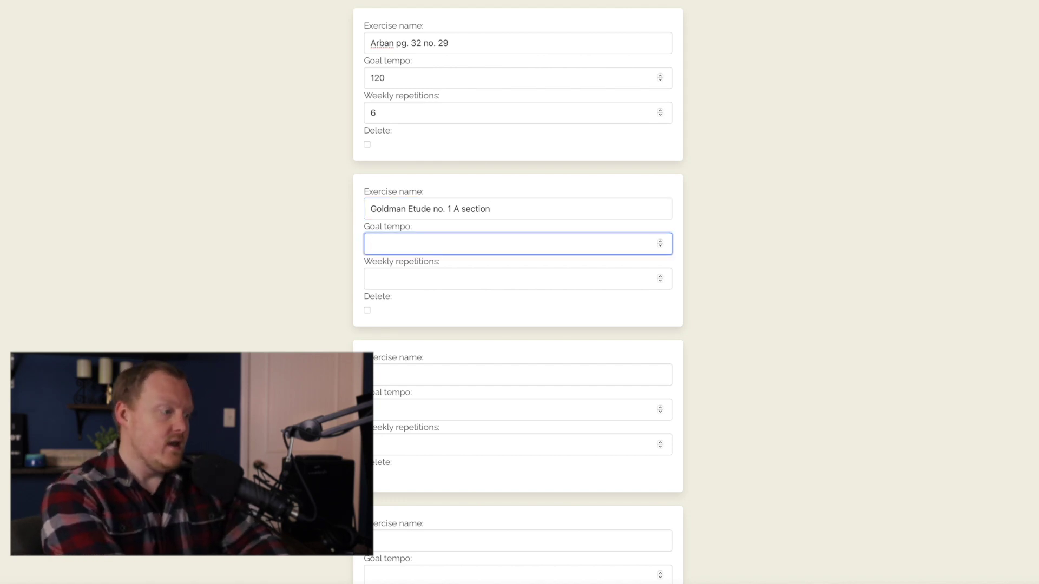
type("1")
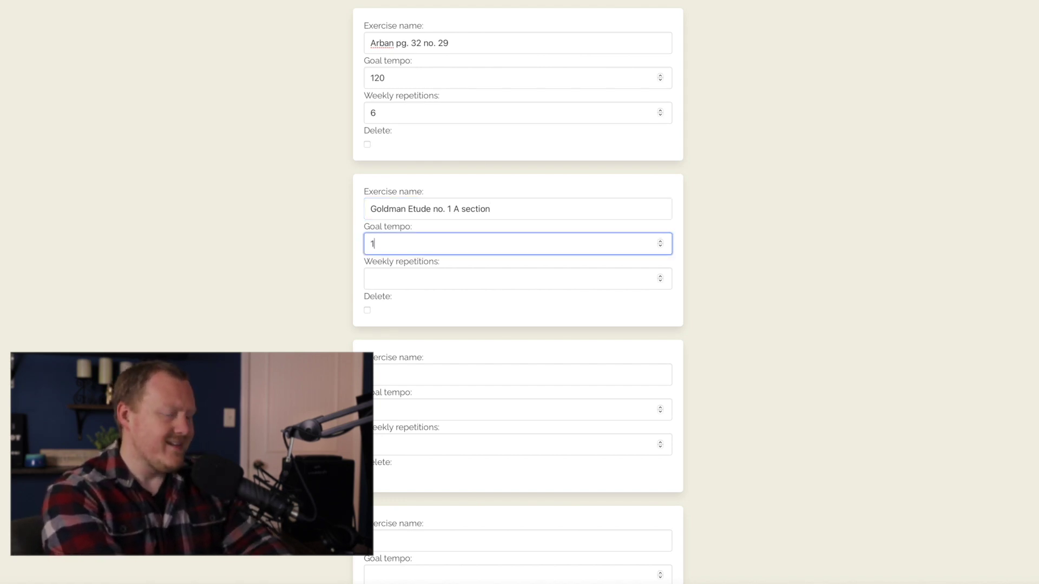
type("00")
key("Tab")
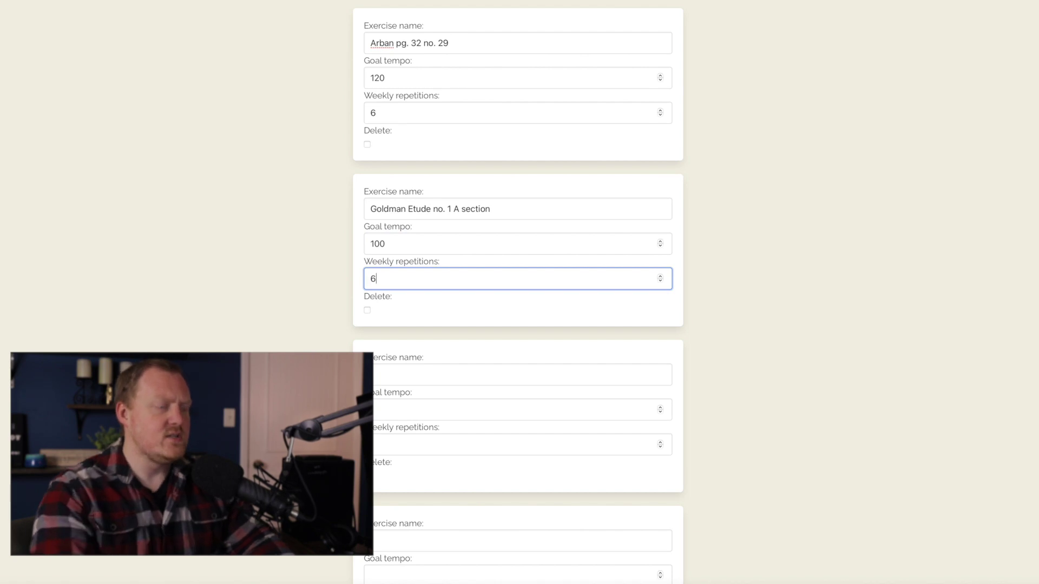
left_click(778, 264)
Save the Articulation exercises and continue to the Flexibility skill.
scroll(778, 261, "down", 4)
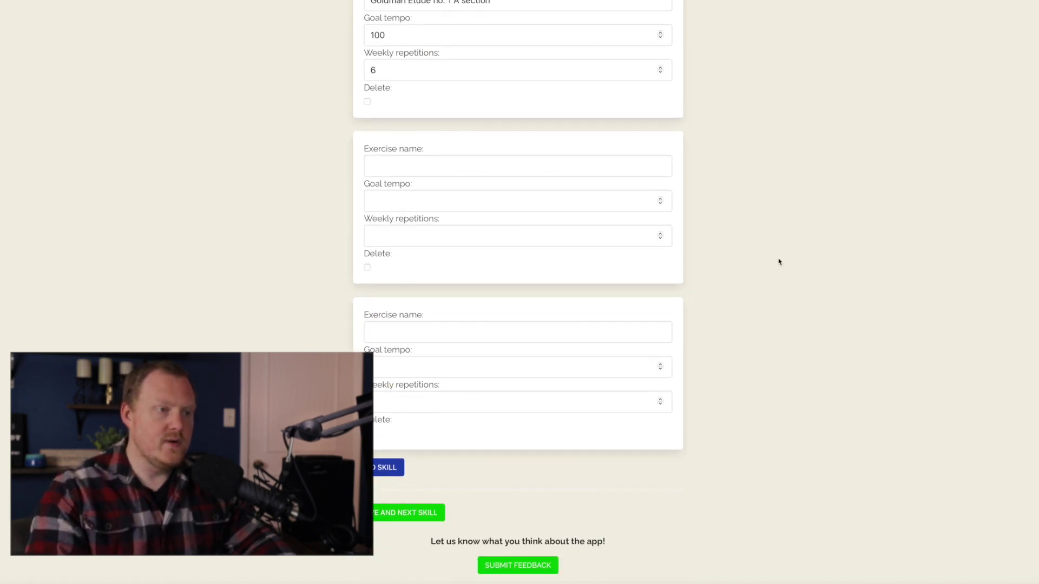
left_click(596, 174)
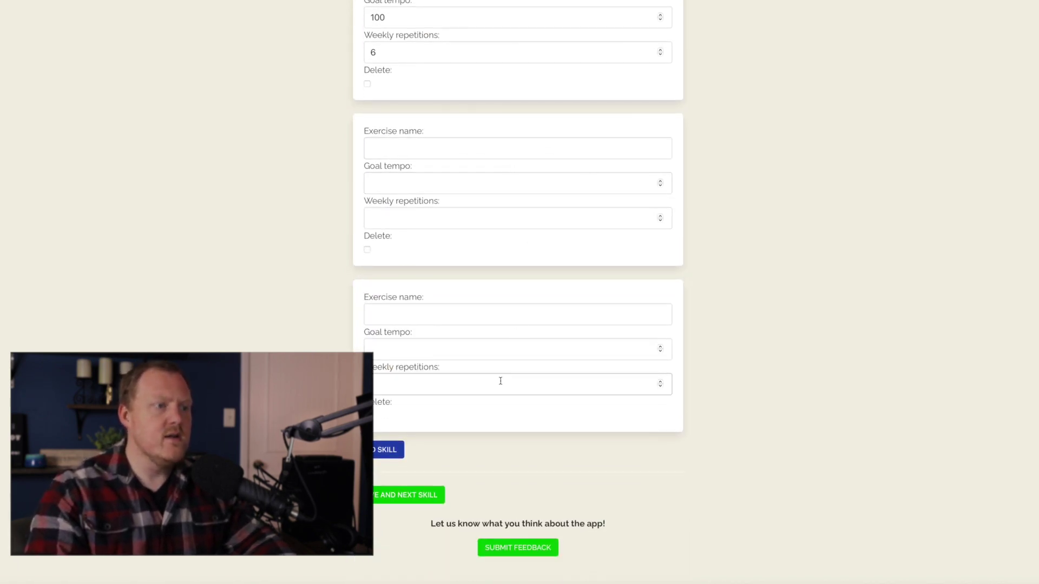
scroll(464, 401, "down", 1)
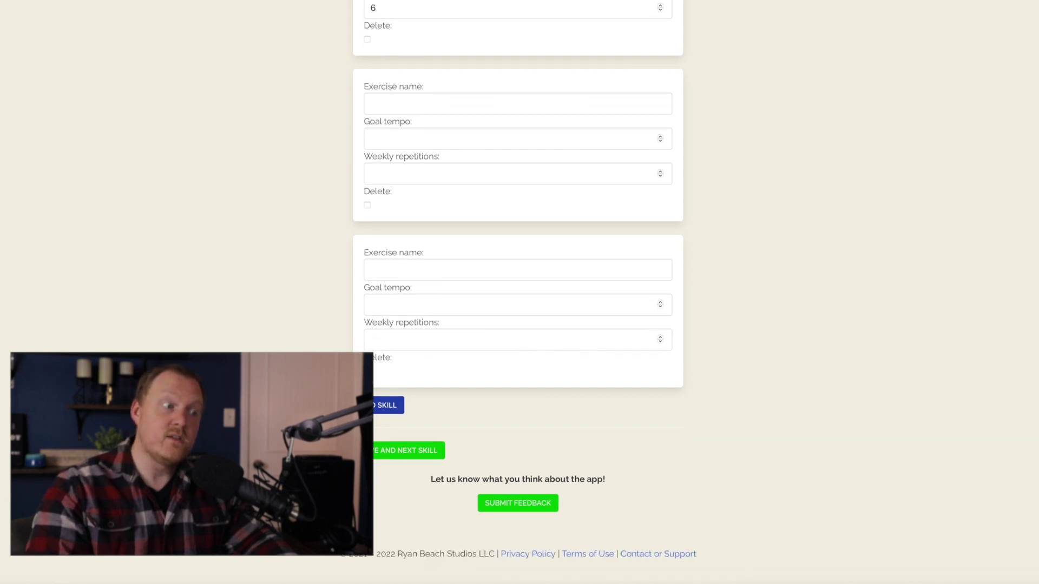
left_click(404, 451)
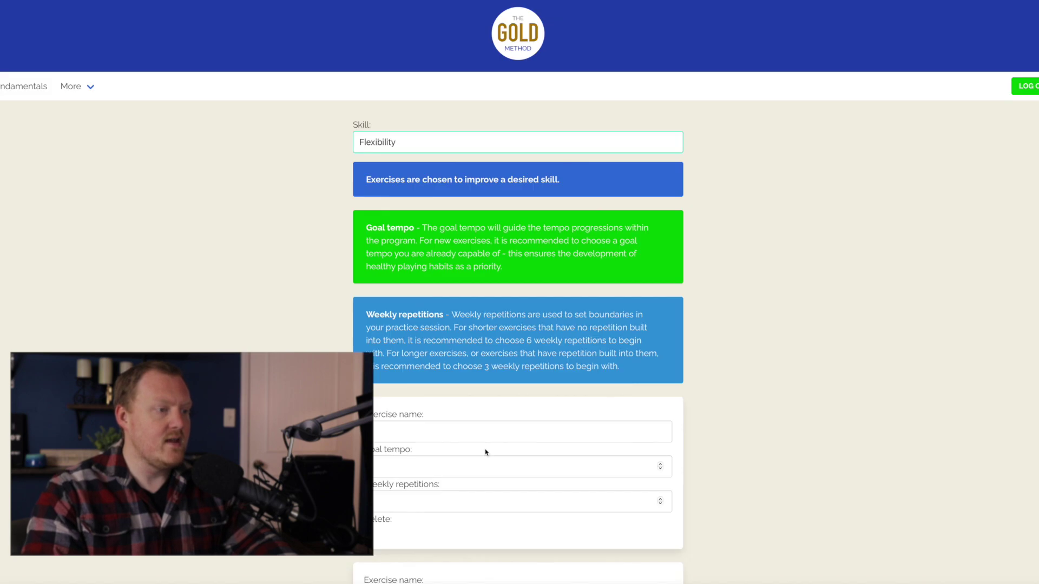
Define the first Flexibility exercise as "Bai Lin pg. 6" with a goal tempo of 90 and 3 weekly repetitions.
scroll(821, 419, "down", 4)
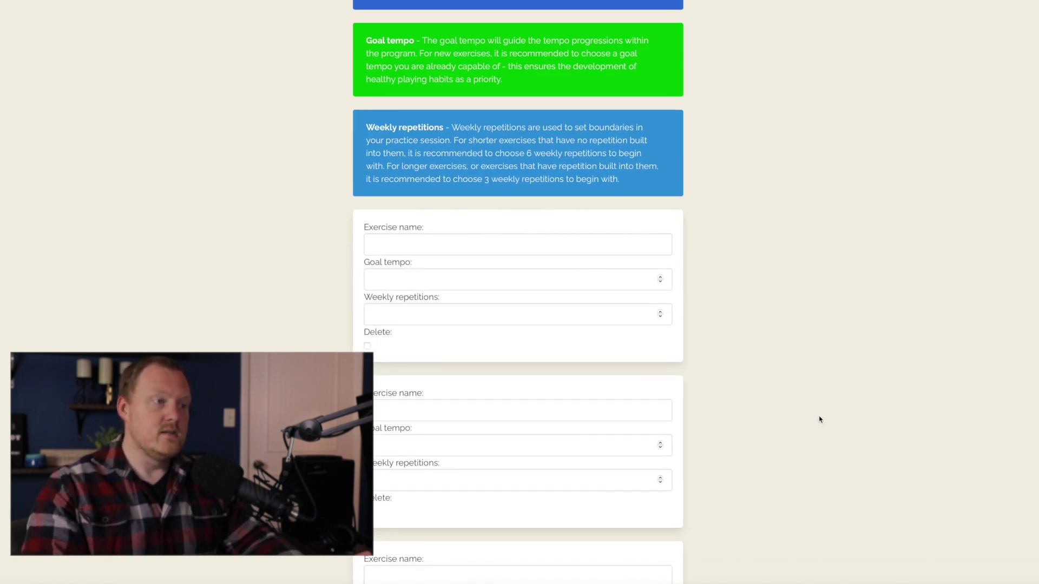
left_click(506, 243)
scroll(789, 293, "down", 1)
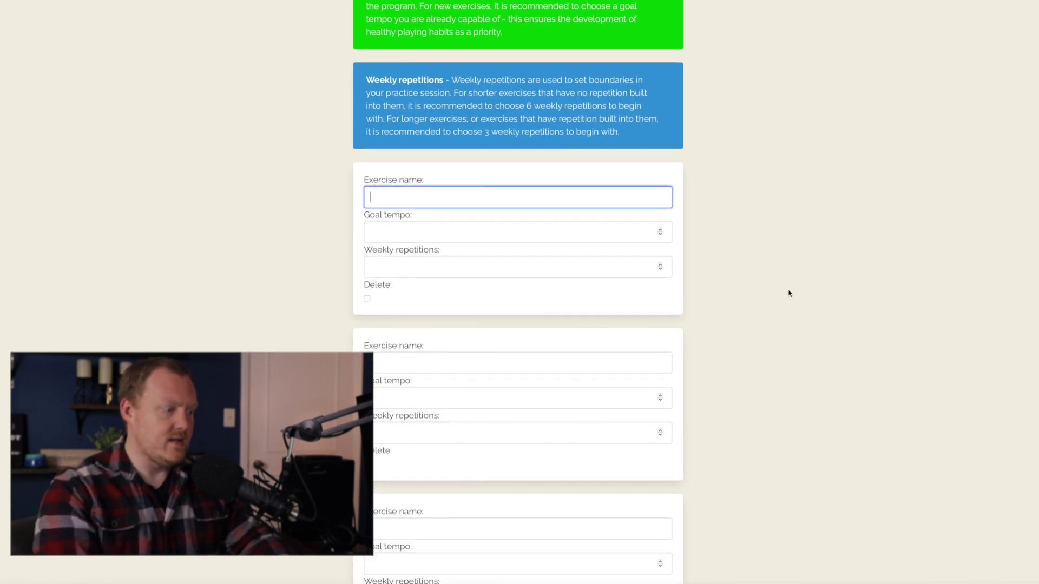
type("Bai Lin pg. 6")
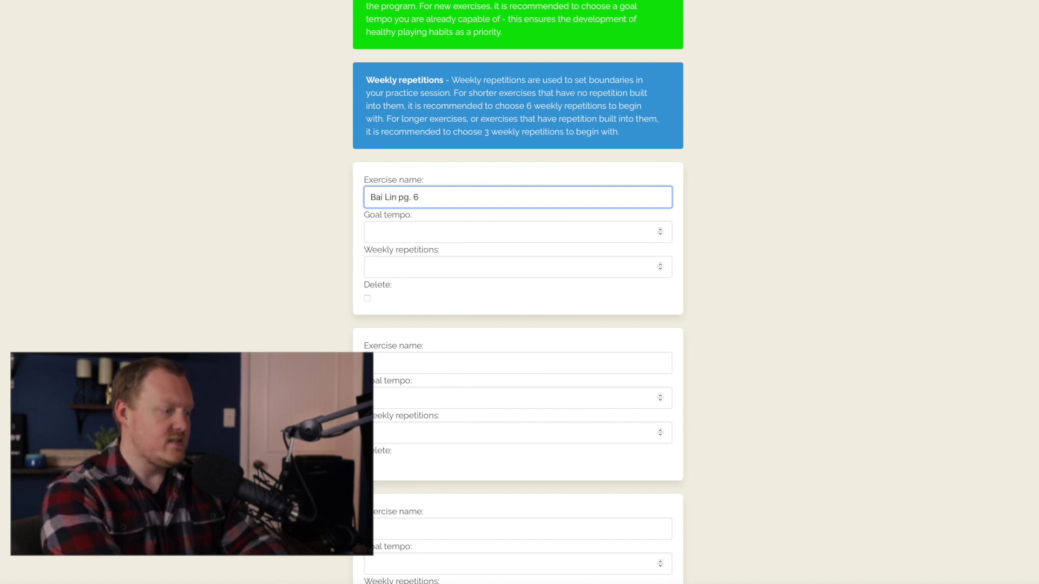
key("Tab")
type("90")
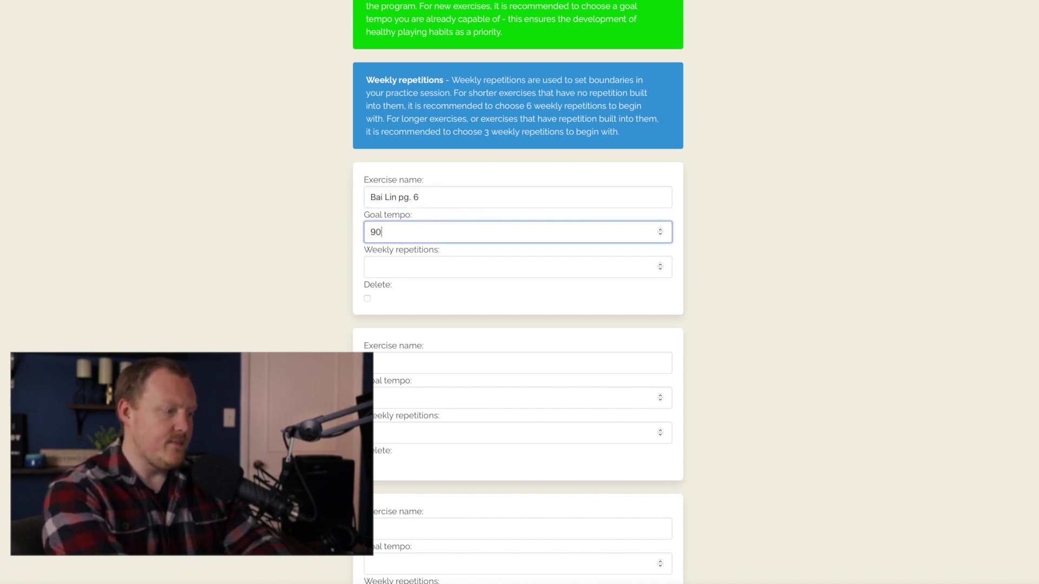
key("Tab")
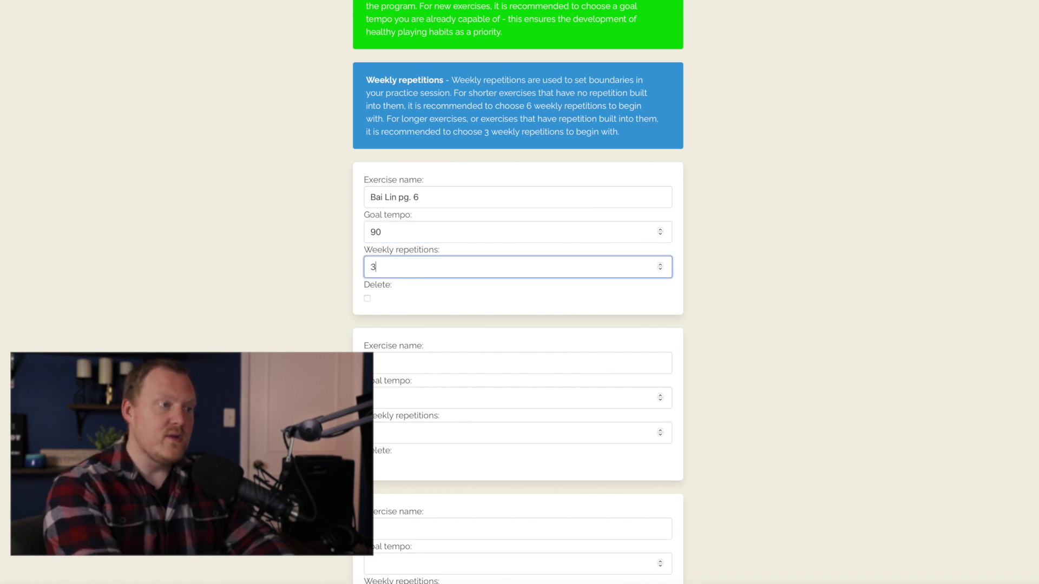
left_click(801, 301)
Define the second Flexibility exercise as "Bai Lin pg. 12" with a goal tempo of 120.
scroll(769, 315, "down", 2)
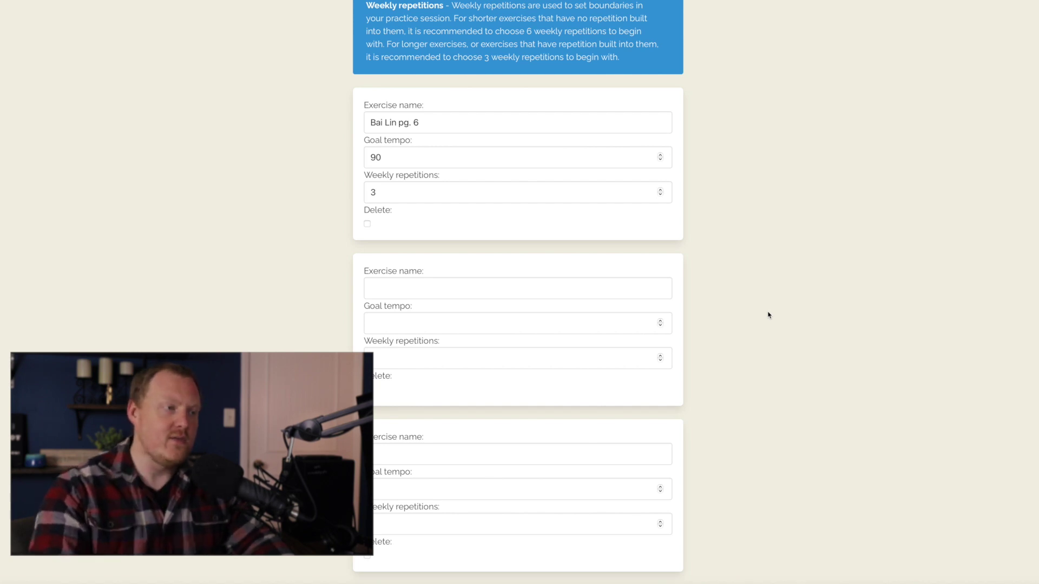
scroll(768, 315, "down", 2)
left_click(479, 221)
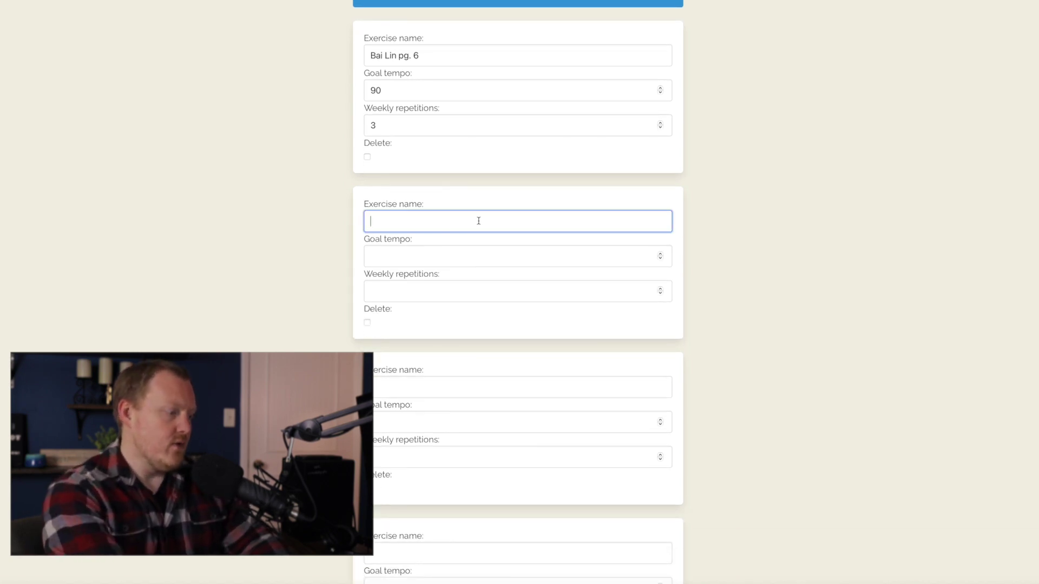
type("Bai Li")
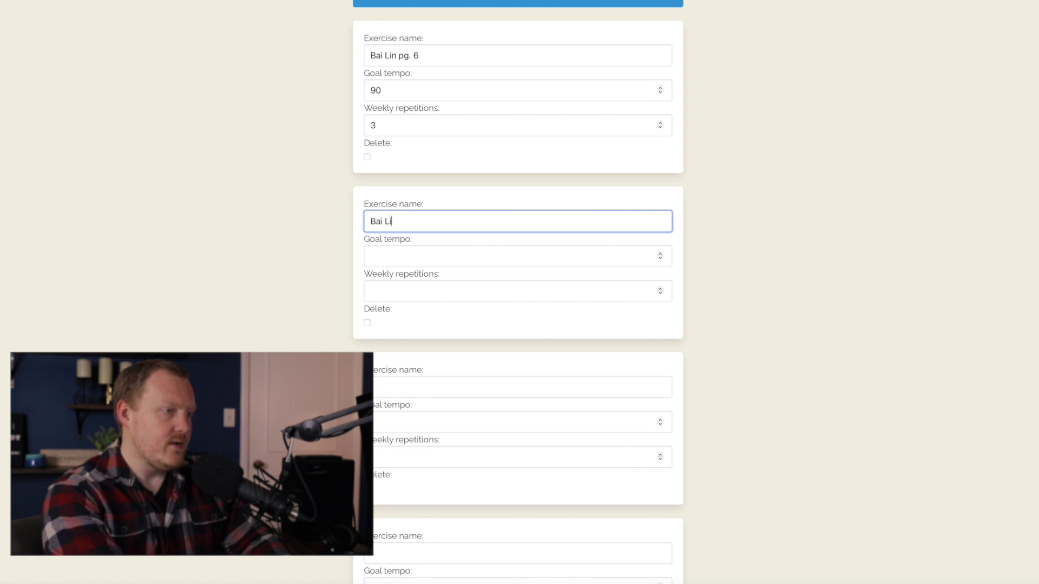
type("n pg. 12")
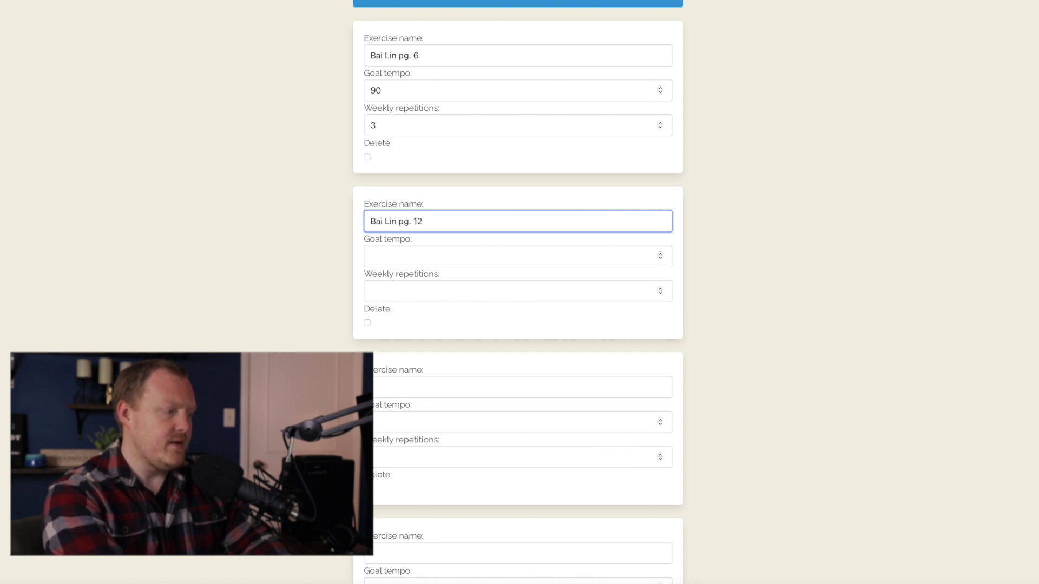
key("Tab")
type("120")
key("Tab")
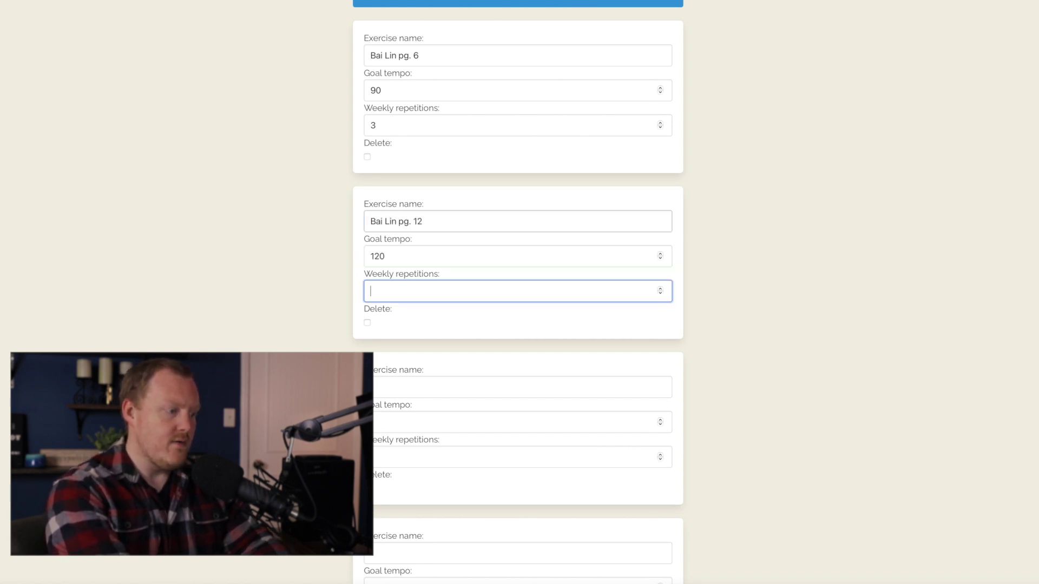
left_click(764, 276)
Save the Flexibility exercises and continue to the Lower Register skill.
scroll(785, 283, "down", 5)
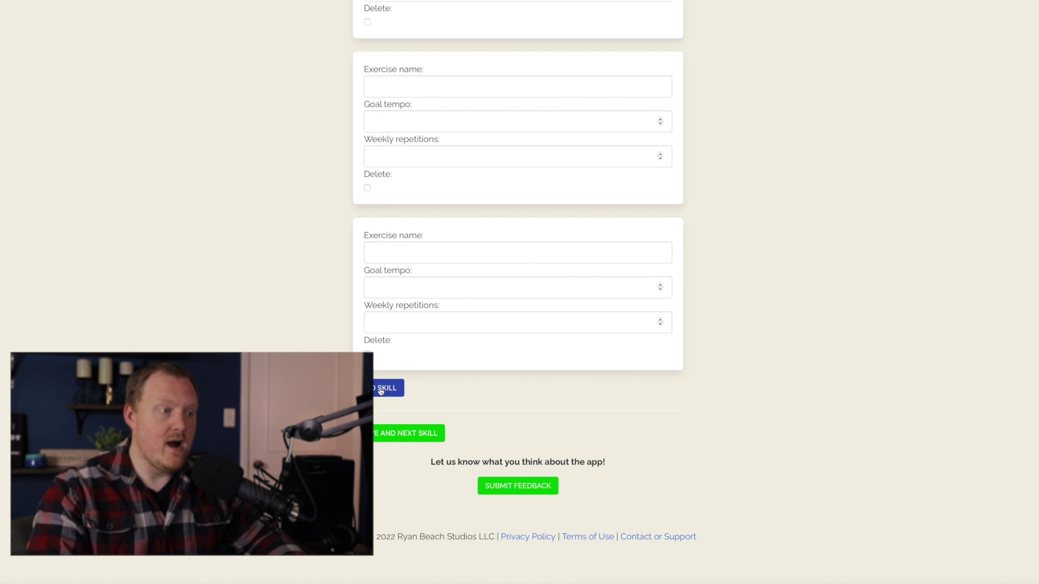
left_click(388, 388)
key("F5")
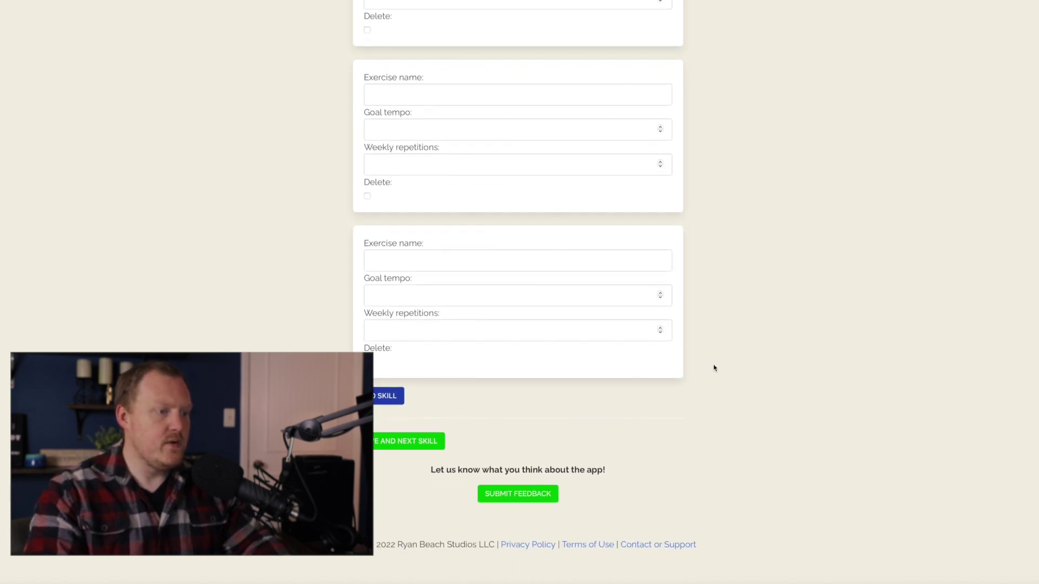
left_click(403, 436)
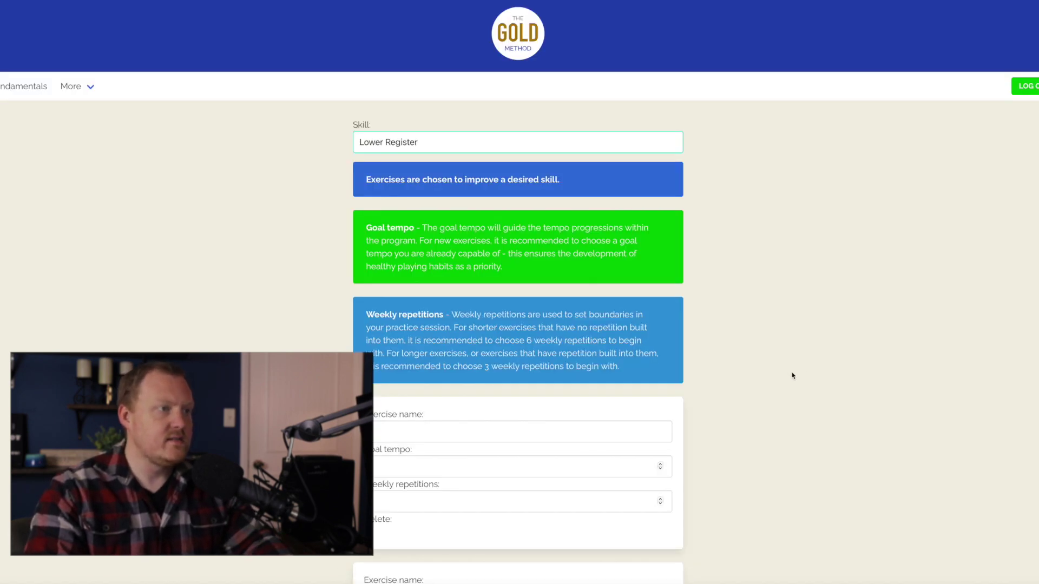
Define the first Lower Register exercise as "Lower Register Drills" with a goal tempo of 92 and 3 weekly repetitions.
scroll(792, 375, "down", 3)
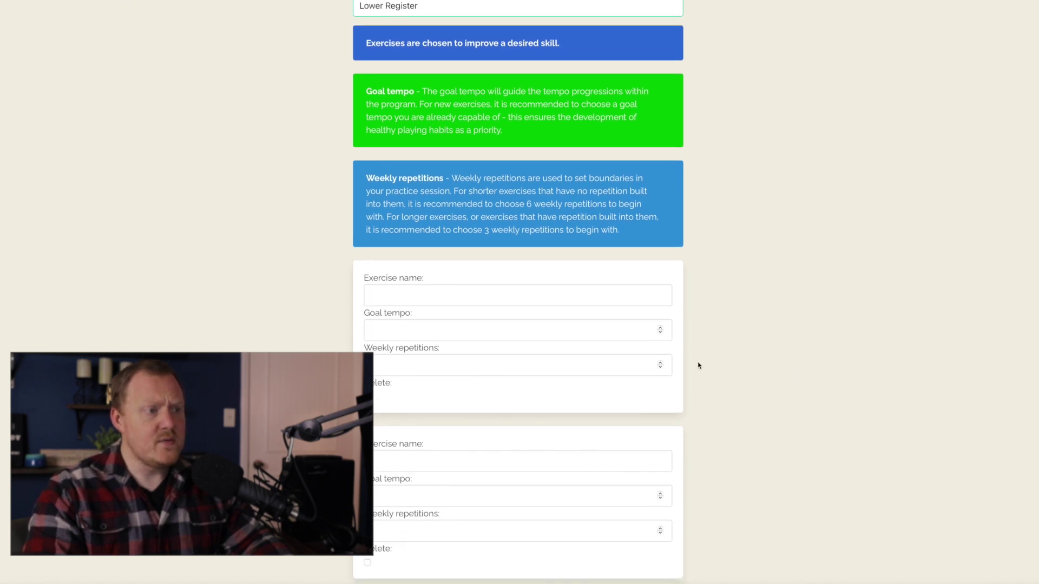
left_click(514, 299)
type("L")
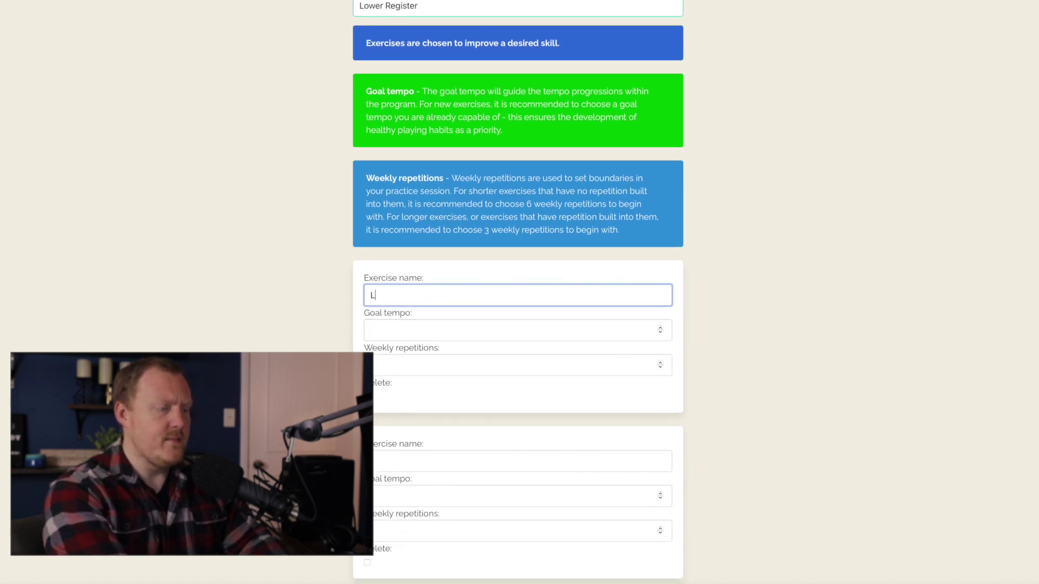
type("ower Register Drills")
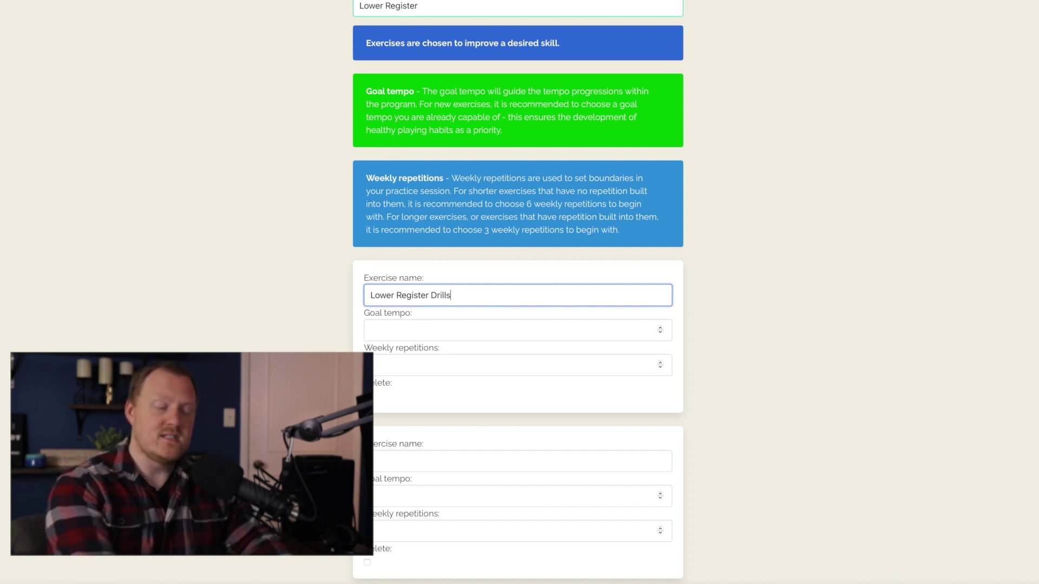
left_click(518, 330)
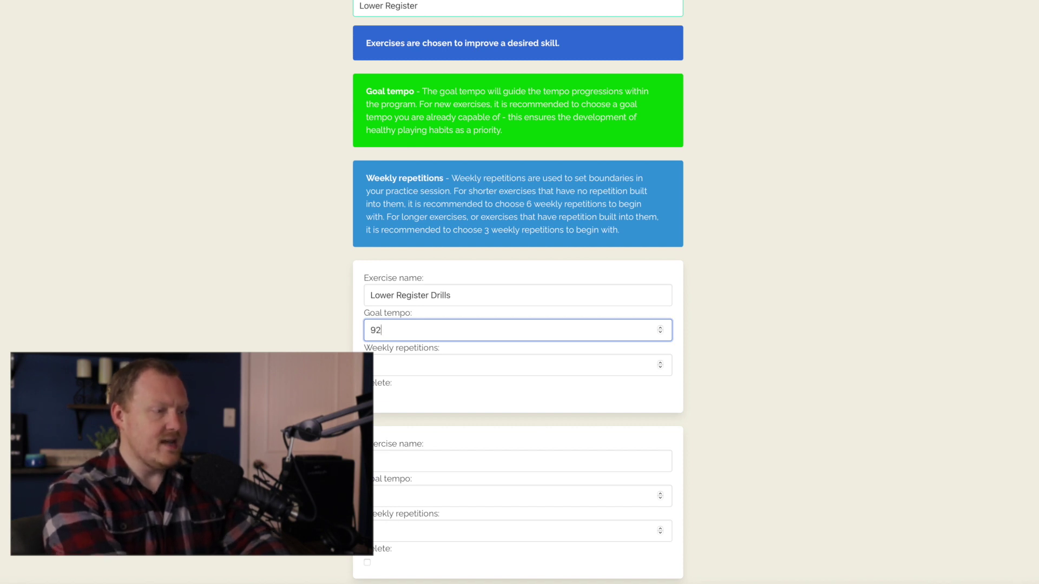
left_click(518, 366)
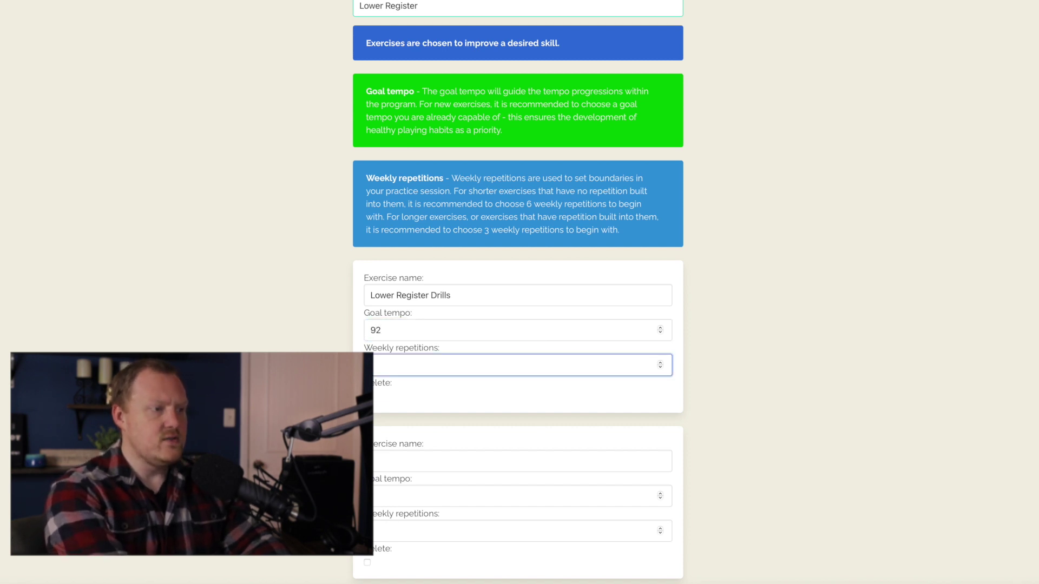
left_click(866, 344)
Define the second Lower Register exercise as "Snedecor Low Etude no. 3" with a goal tempo of 116 and 3 weekly repetitions.
scroll(856, 350, "down", 5)
left_click(478, 201)
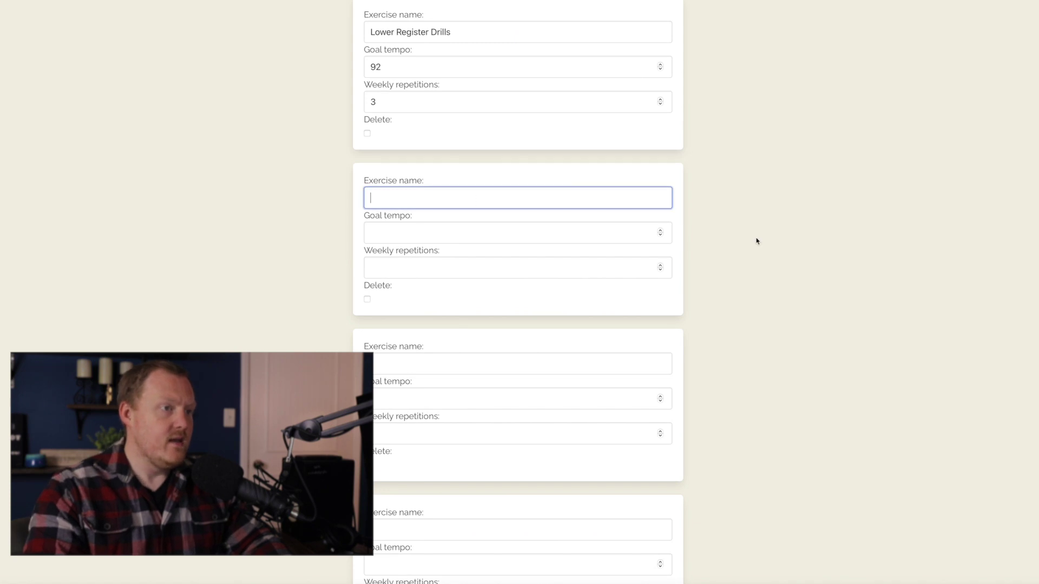
type("Snedecor Low Etude no. 3")
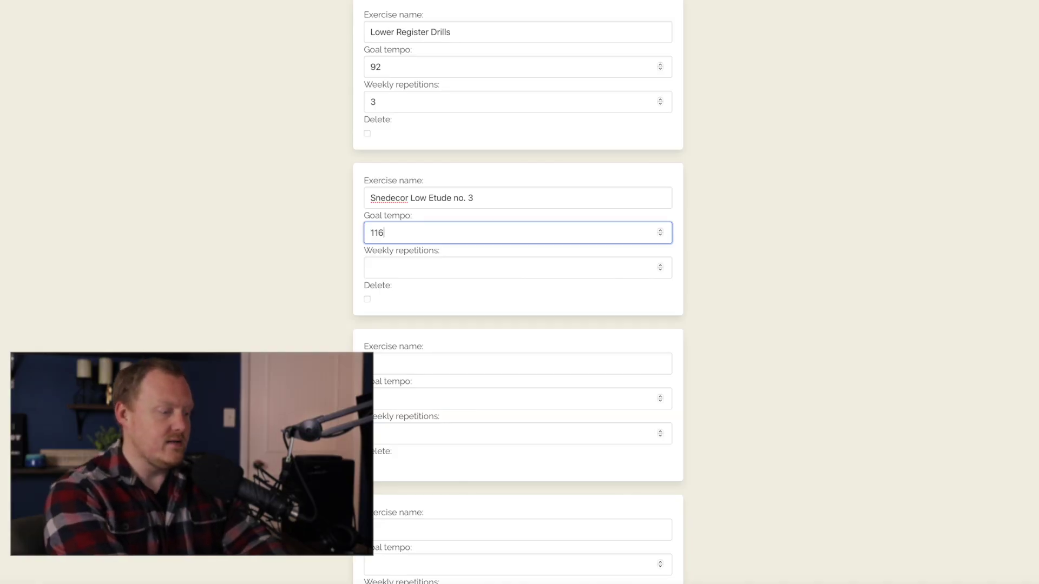
left_click(518, 268)
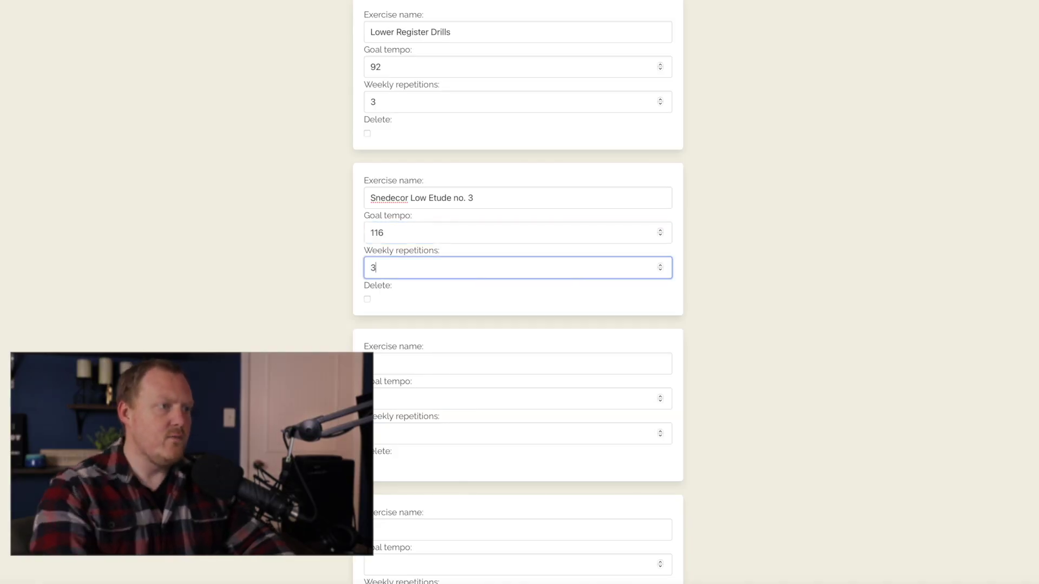
left_click(738, 305)
Save the Lower Register exercises and name the first Upper Register exercise "Beach upper register exercise".
scroll(758, 311, "down", 5)
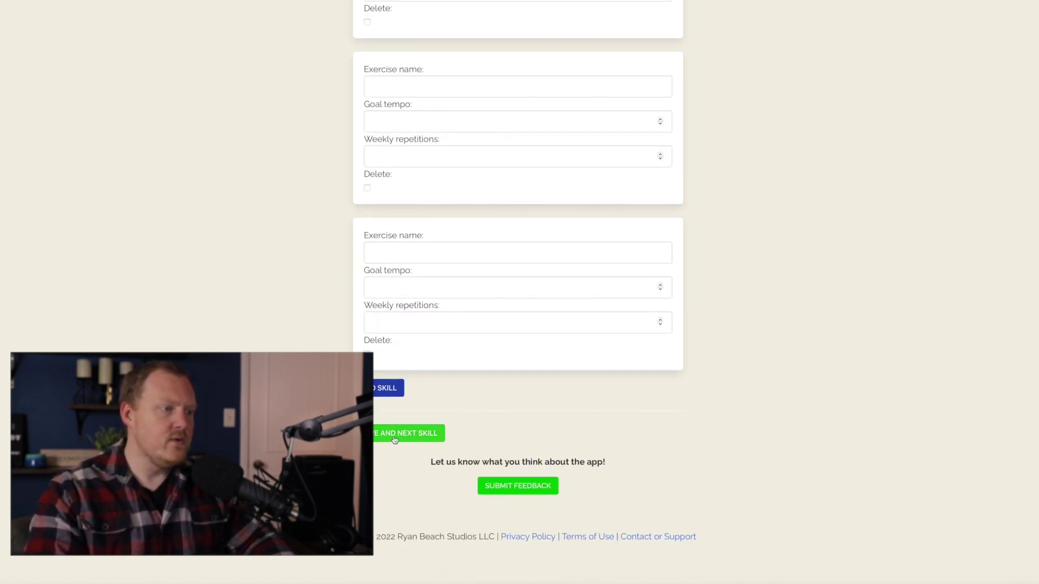
left_click(434, 434)
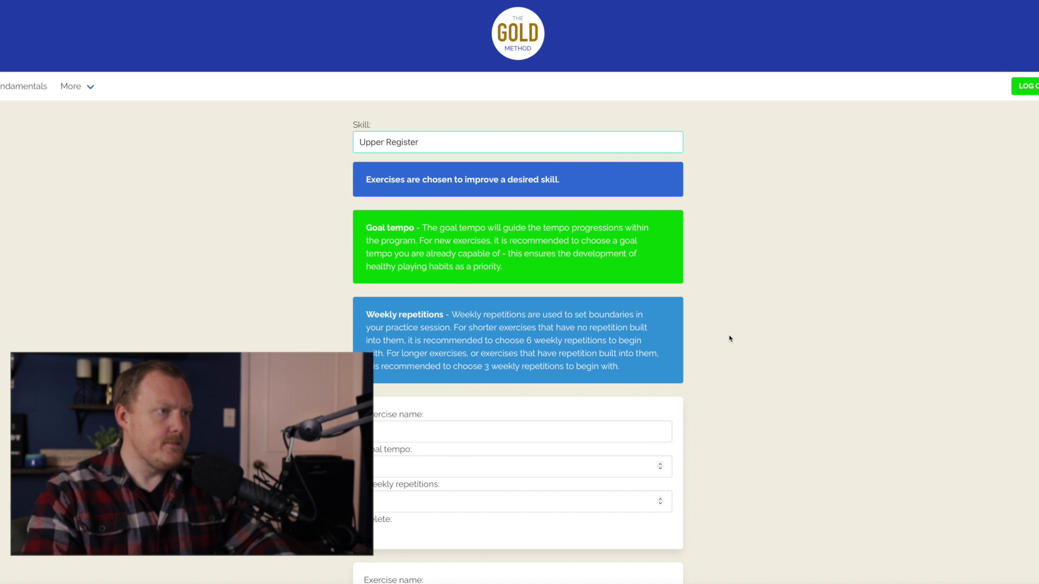
scroll(729, 339, "down", 3)
left_click(543, 303)
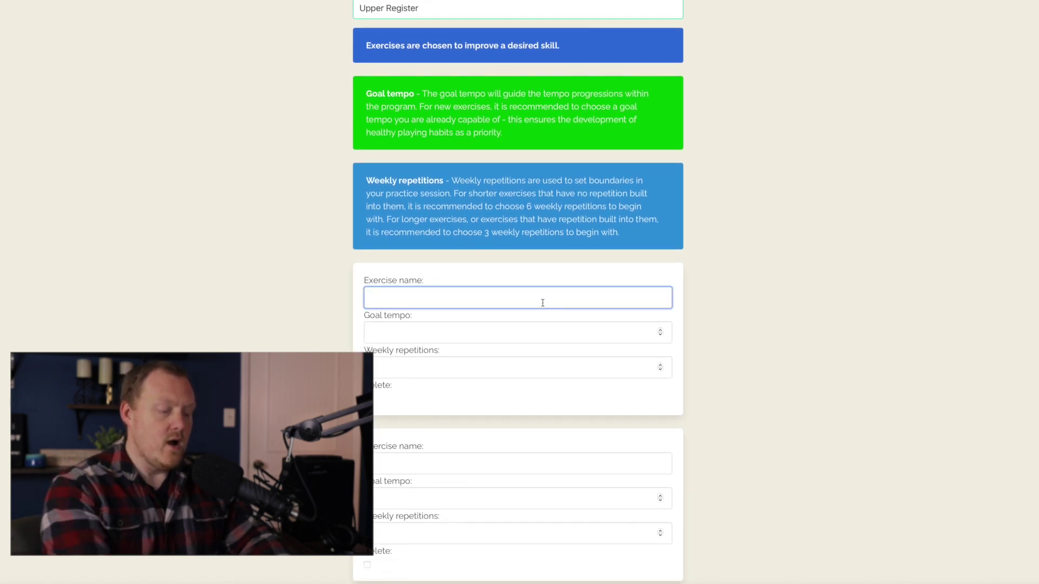
type("Beach upper")
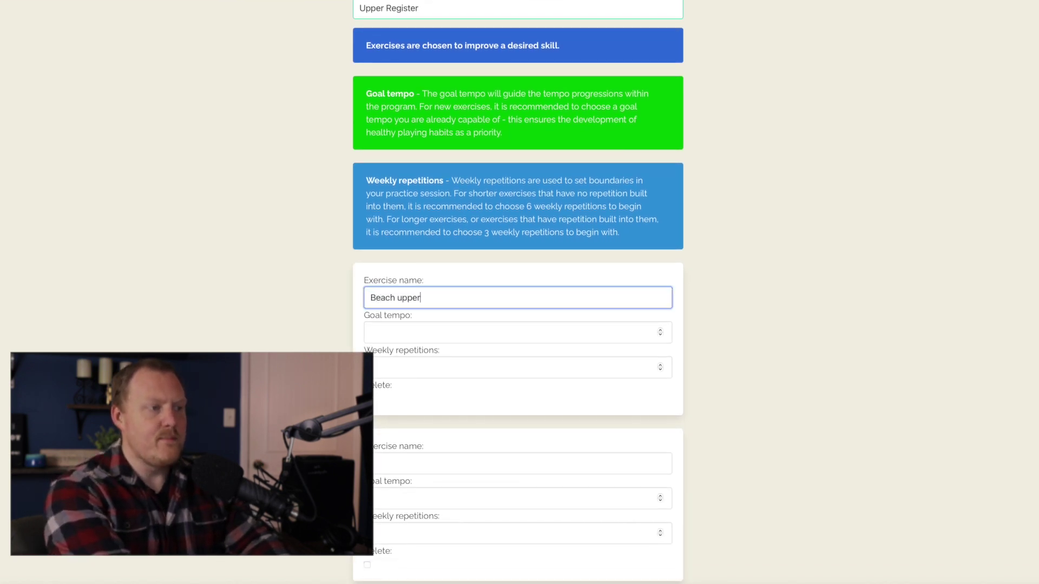
type(" register exercise")
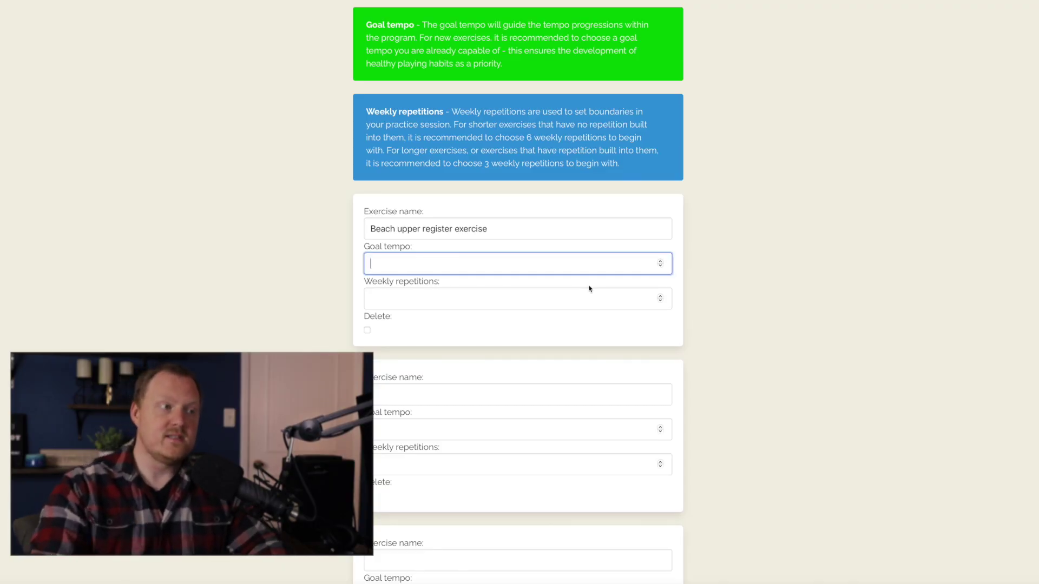
Set both the goal tempo and the weekly repetitions of the first Upper Register exercise to 0.
type("0")
left_click(760, 306)
left_click(522, 295)
type("0")
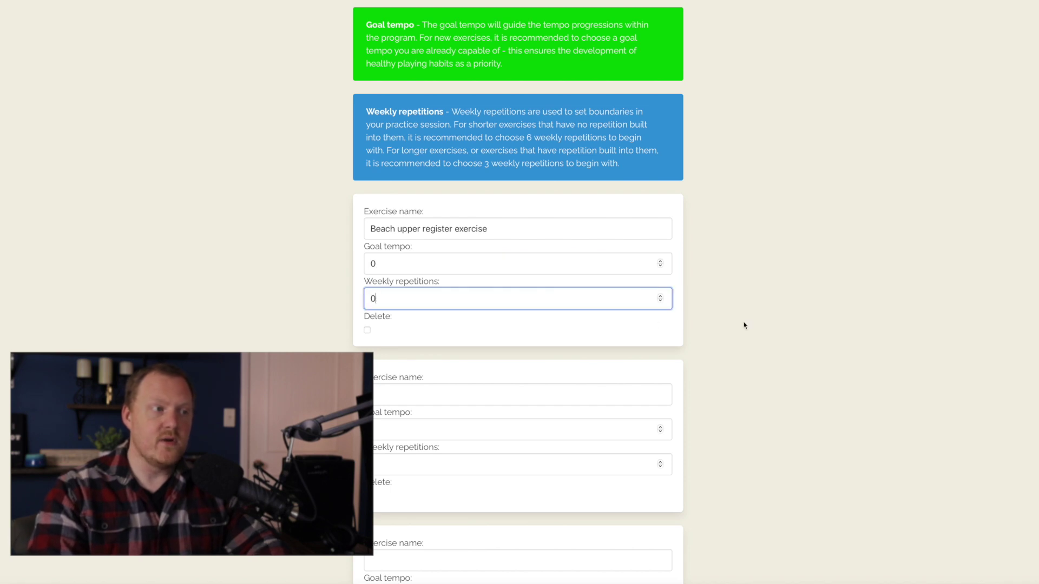
left_click(747, 327)
Save the Upper Register exercises and continue to the Multiple Tonguing skill.
scroll(758, 331, "down", 2)
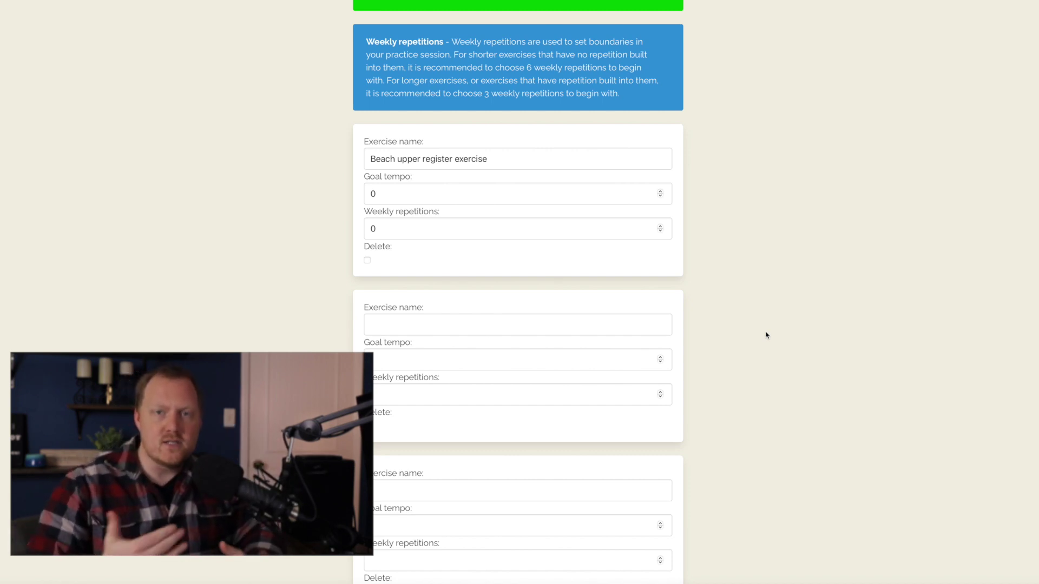
scroll(768, 349, "down", 10)
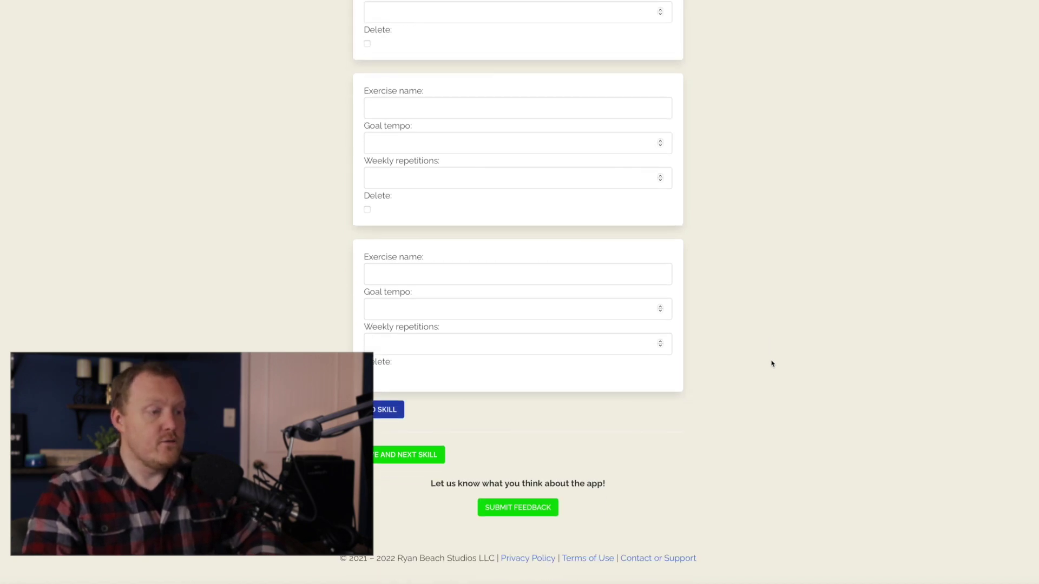
left_click(412, 445)
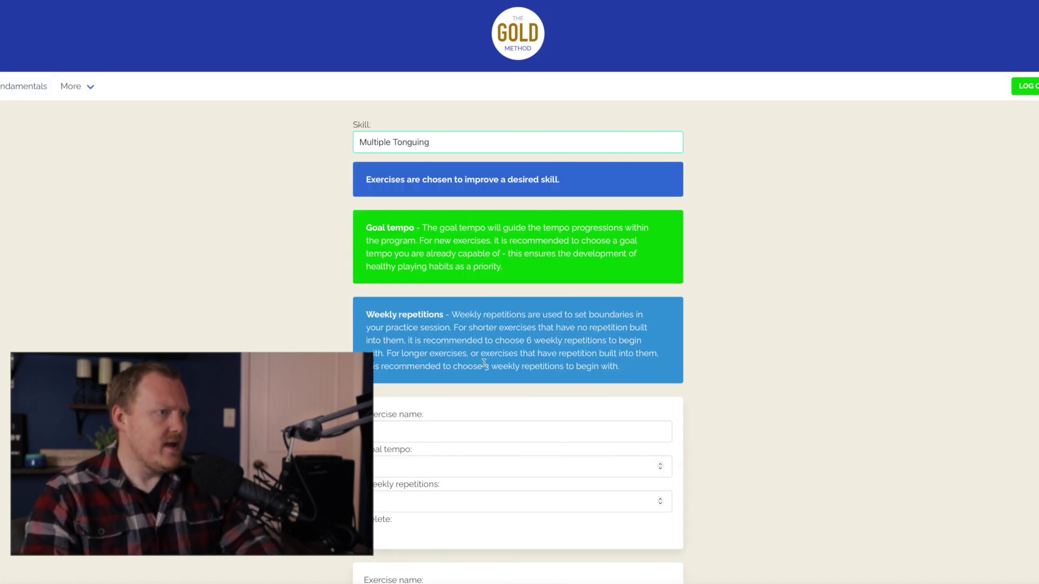
Define the first Multiple Tonguing exercise as "Arban pg. 176 no. 85" with a goal tempo of 130 and 6 weekly repetitions.
scroll(484, 363, "down", 3)
left_click(463, 291)
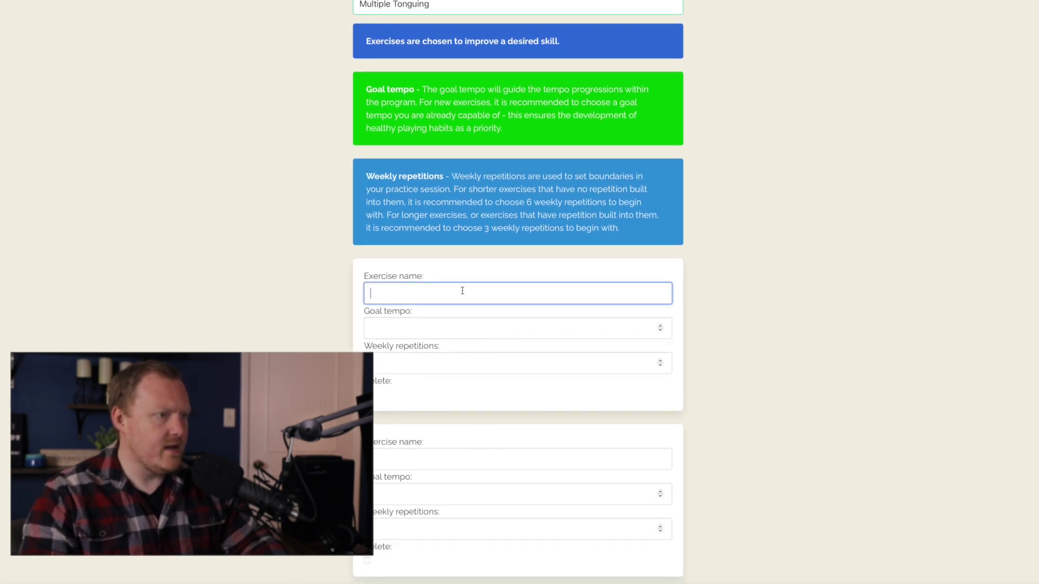
type("Ar")
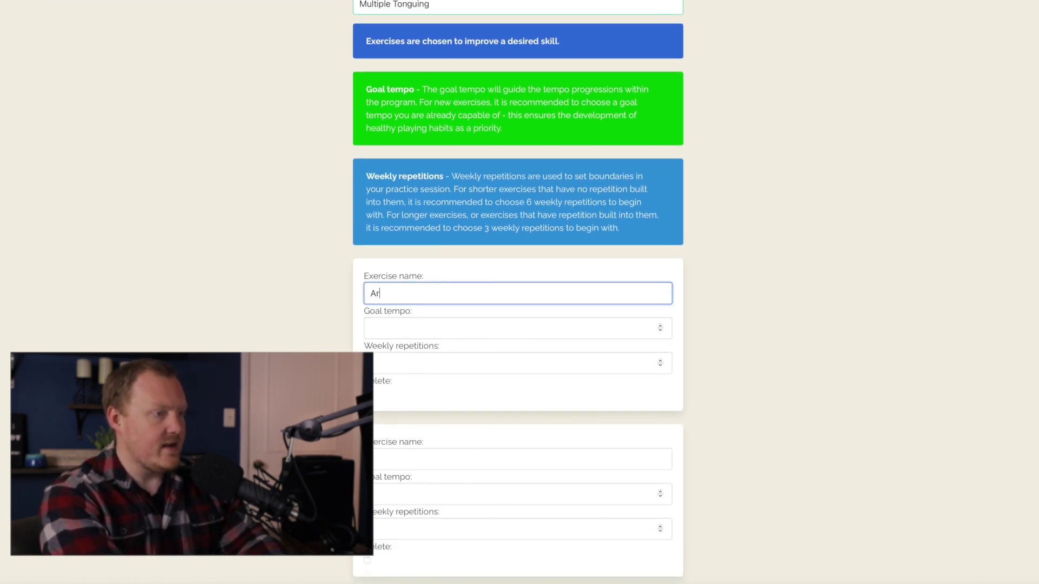
type("ban pg. 176 no.")
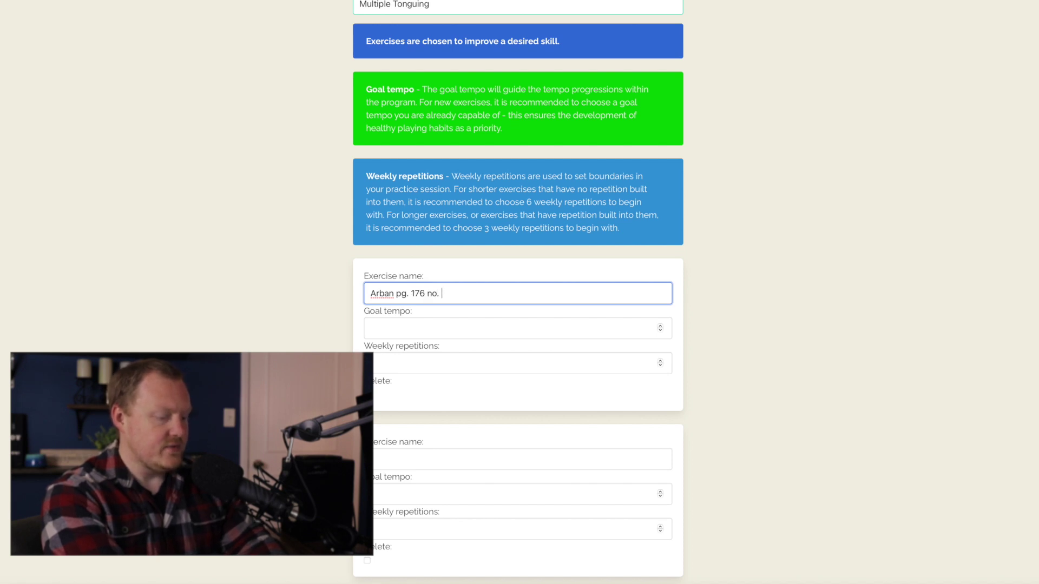
type(" 85")
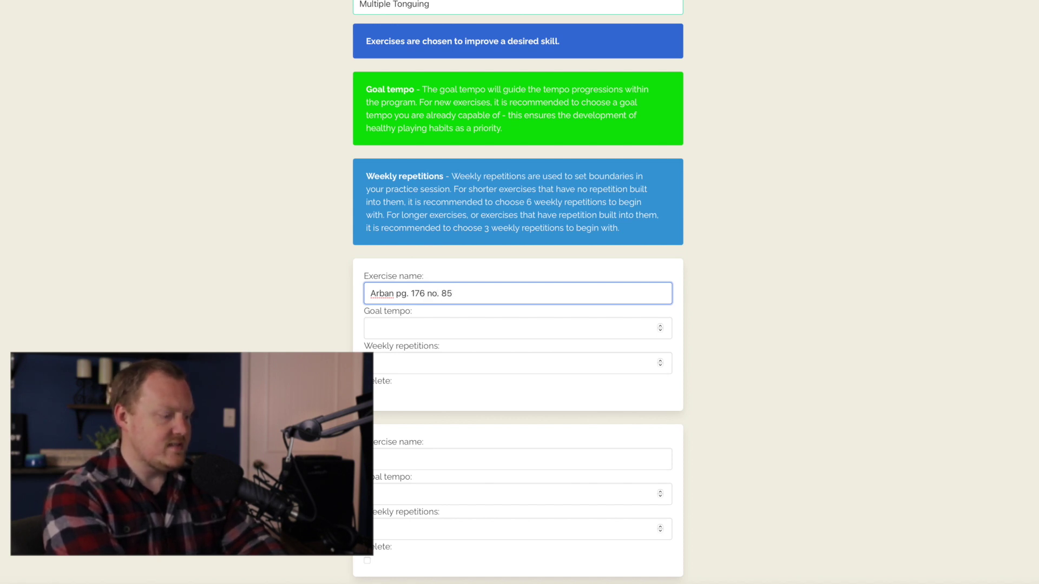
key("Tab")
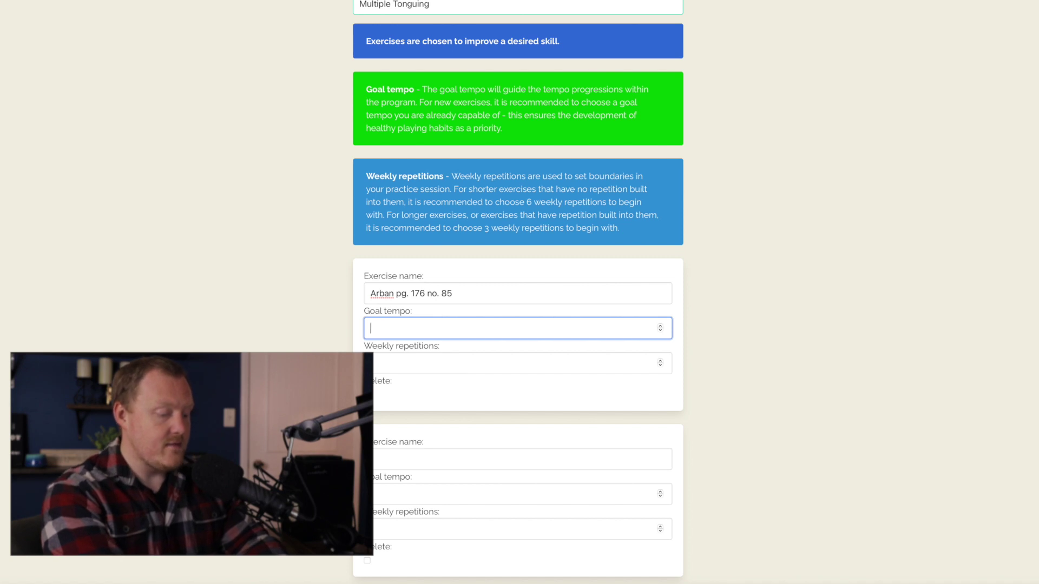
type("130")
key("Tab")
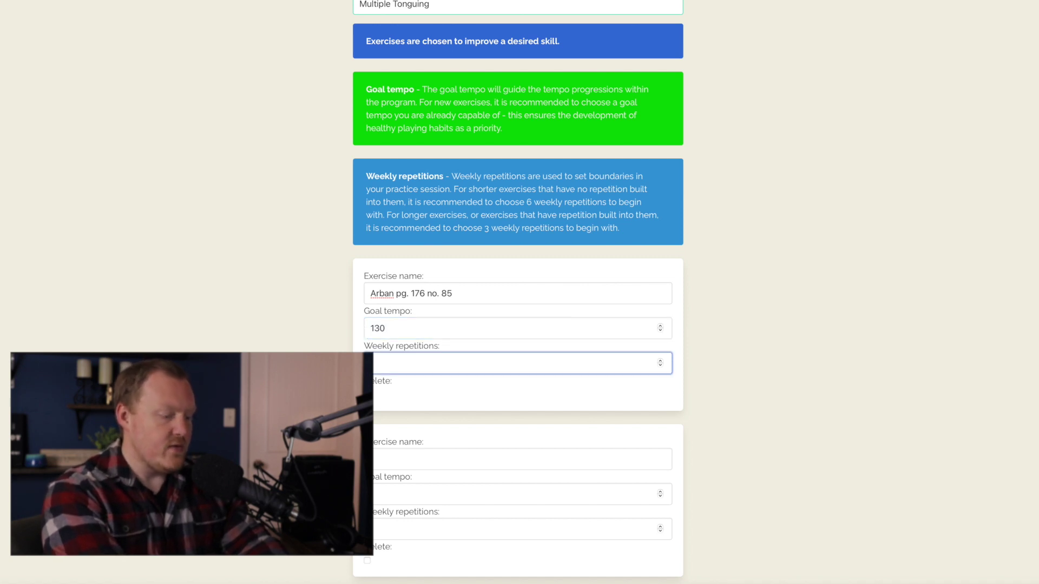
type("6")
key("Tab")
Define the second Multiple Tonguing exercise as "Arban pg. 156 no. 6" with a goal tempo of 104 and 6 weekly repetitions.
scroll(819, 364, "down", 3)
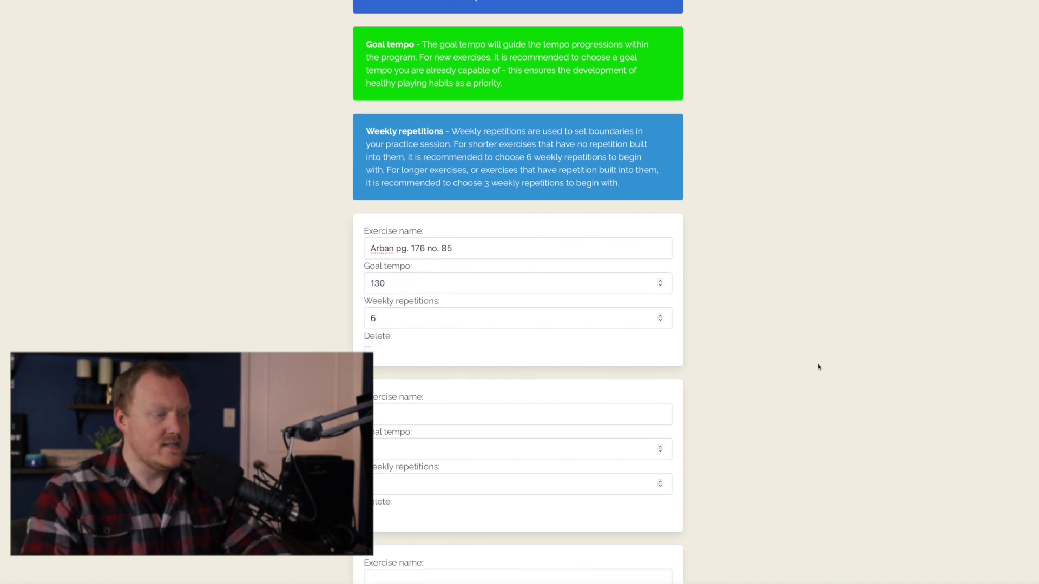
key("Tab")
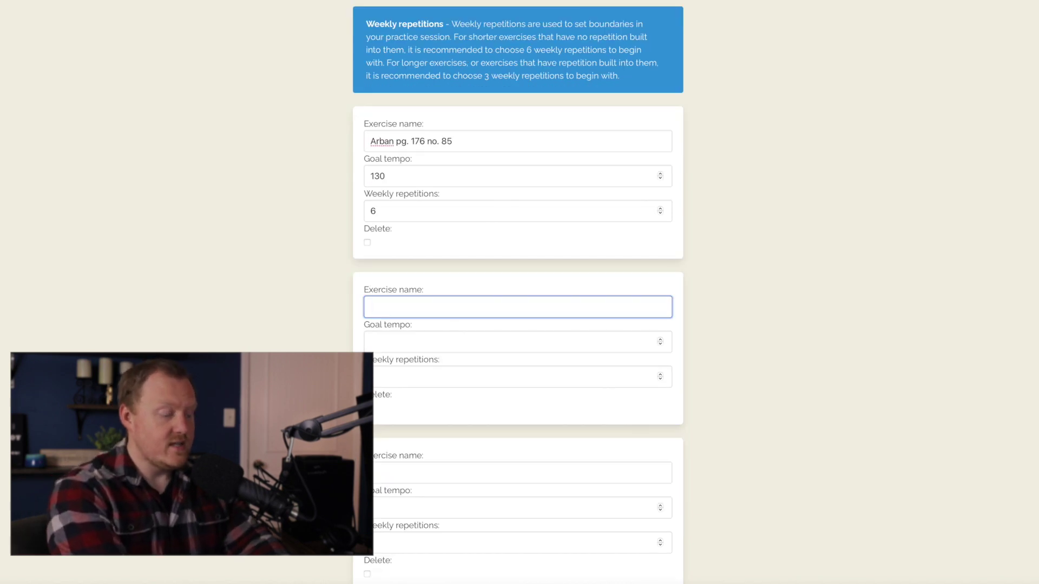
type("A")
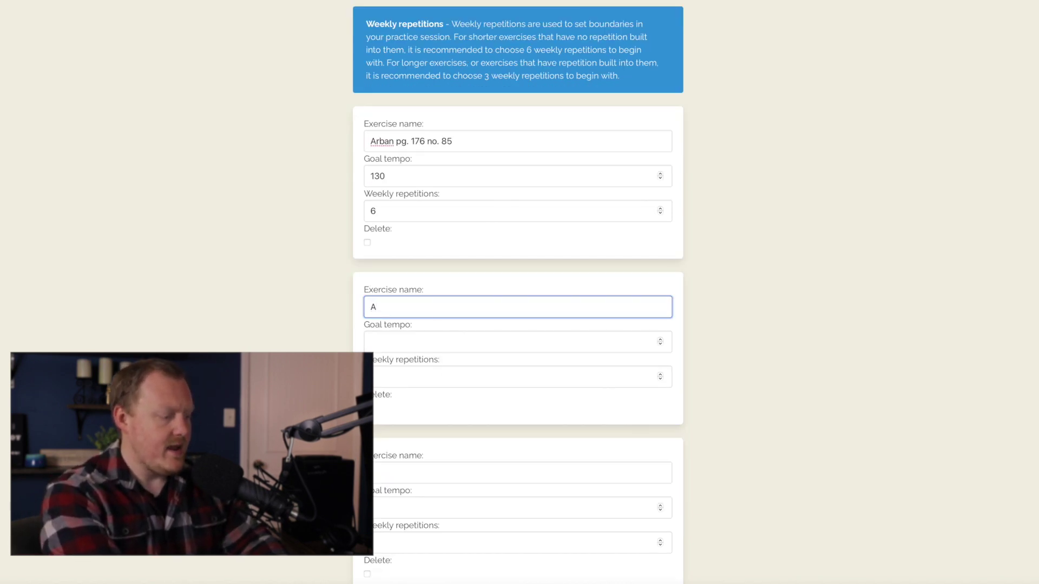
type("rban pg. 156 ")
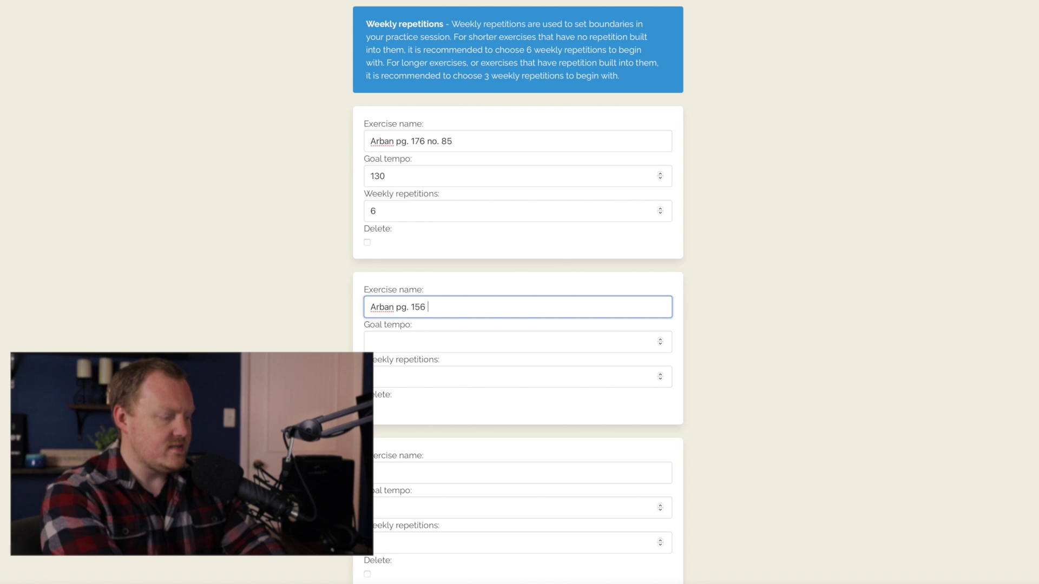
type("no. 6")
key("Tab")
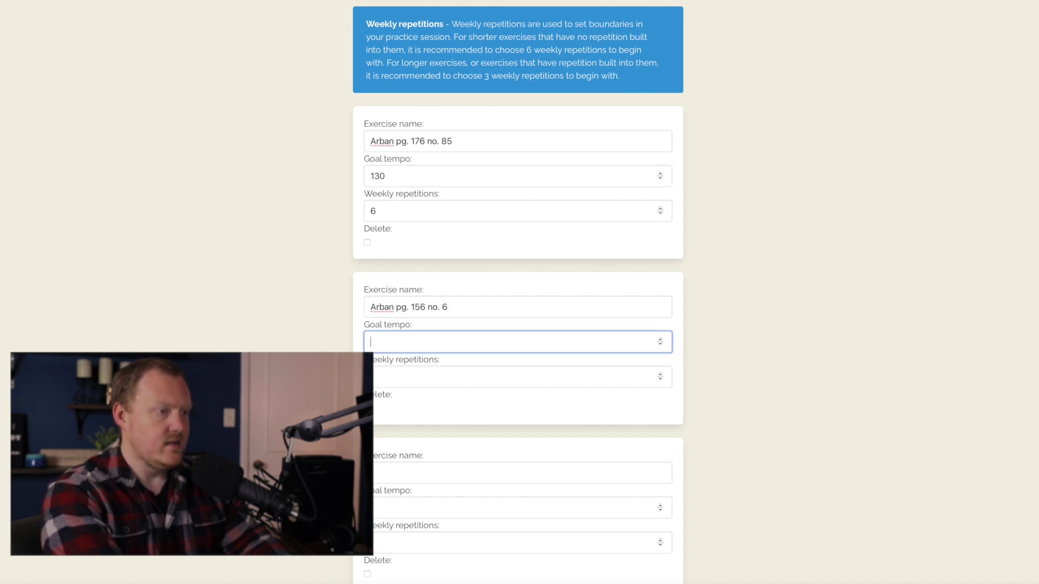
type("104")
key("Tab")
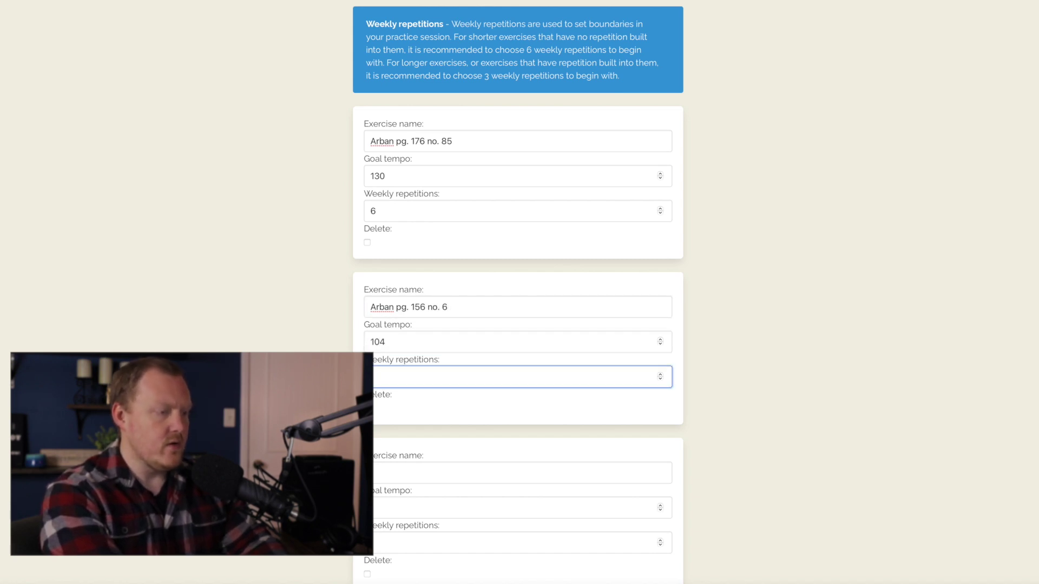
left_click(799, 324)
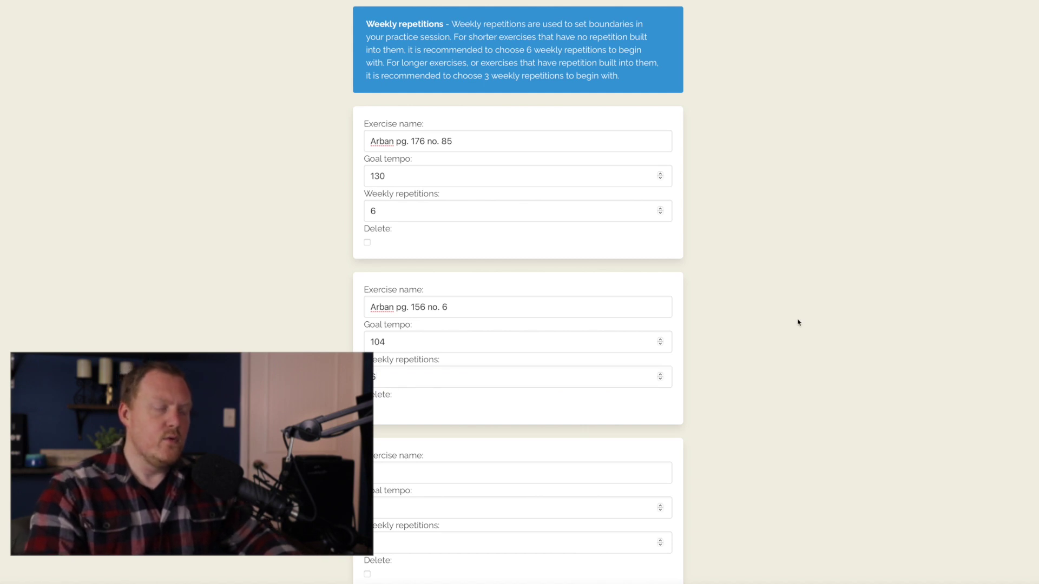
Save the Multiple Tonguing exercises and continue to the Phrasing skill.
scroll(800, 325, "down", 2)
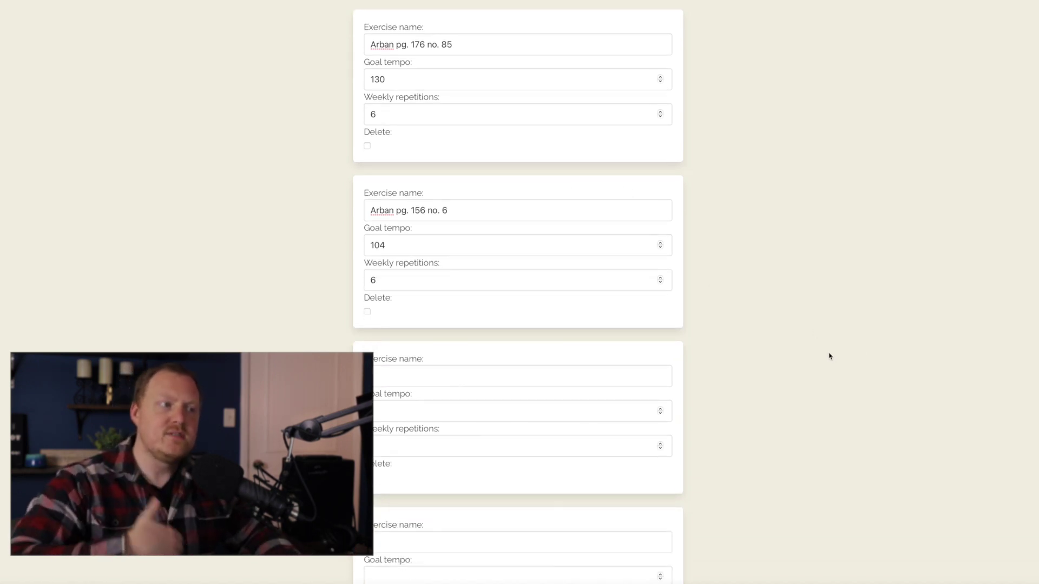
scroll(830, 356, "down", 5)
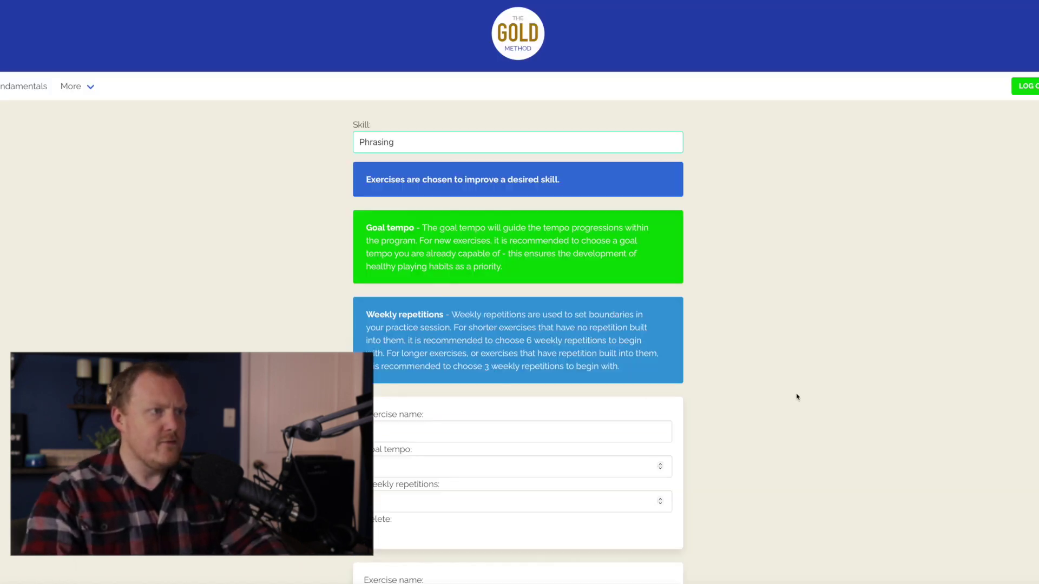
Define the first Phrasing exercise as "2-3 Concone Lyric Studies" with a goal tempo of 0 and 0 weekly repetitions.
scroll(797, 397, "down", 1)
scroll(797, 397, "down", 3)
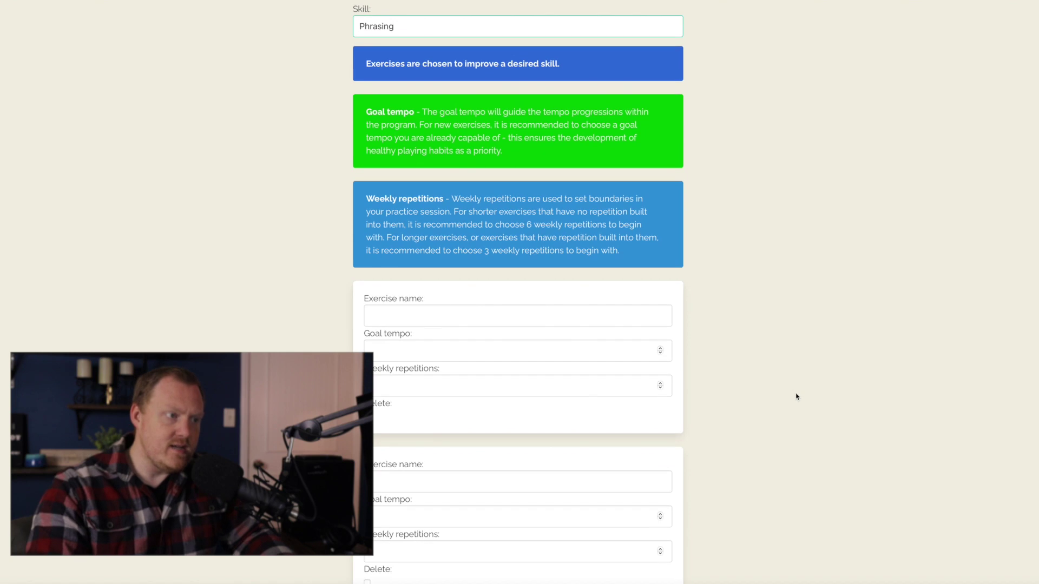
left_click(449, 257)
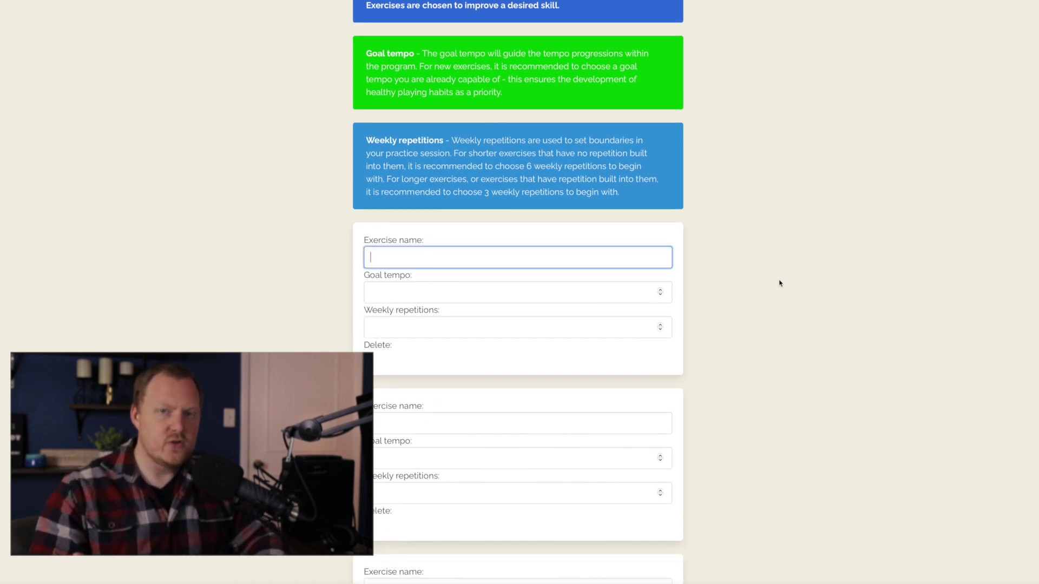
type("Concone")
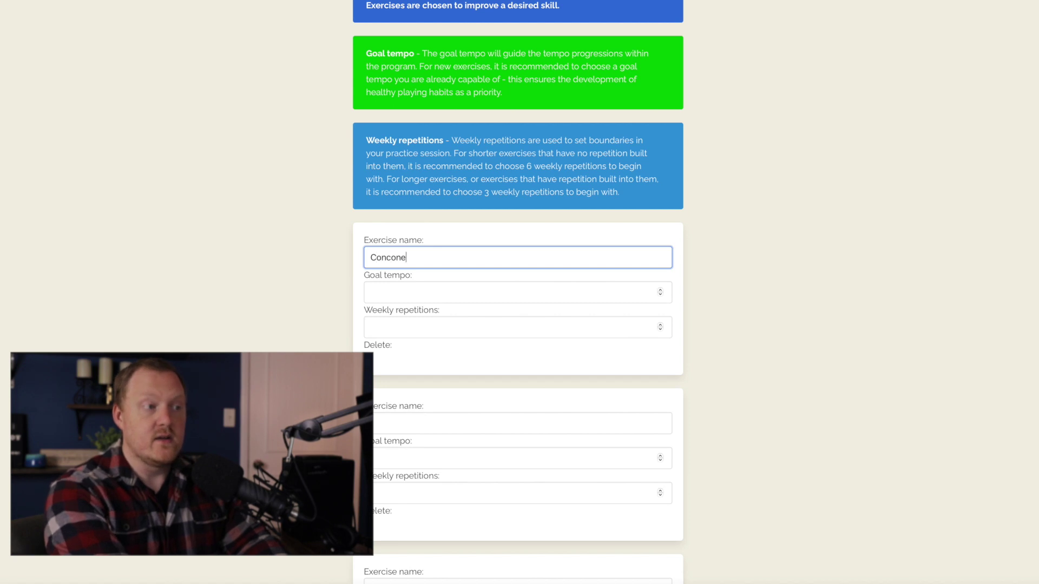
type(" Lyric Studies")
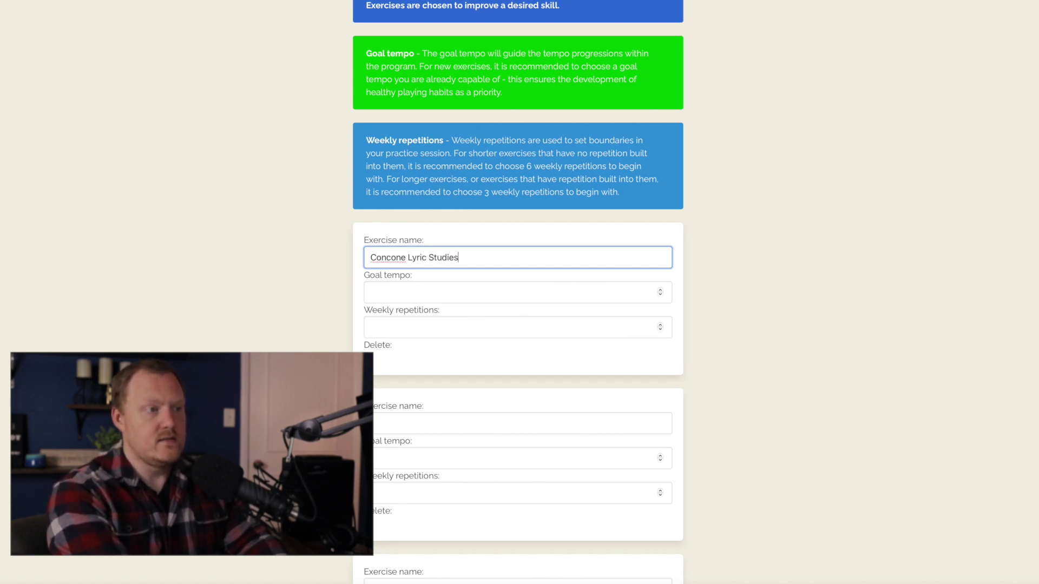
key("Tab")
type("0")
key("Tab")
type("0")
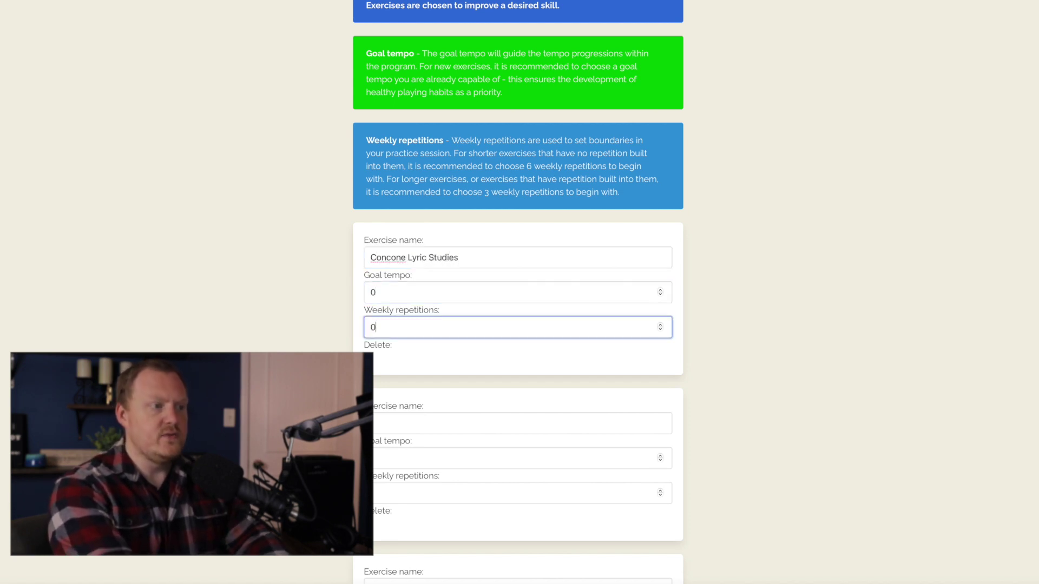
key("Tab")
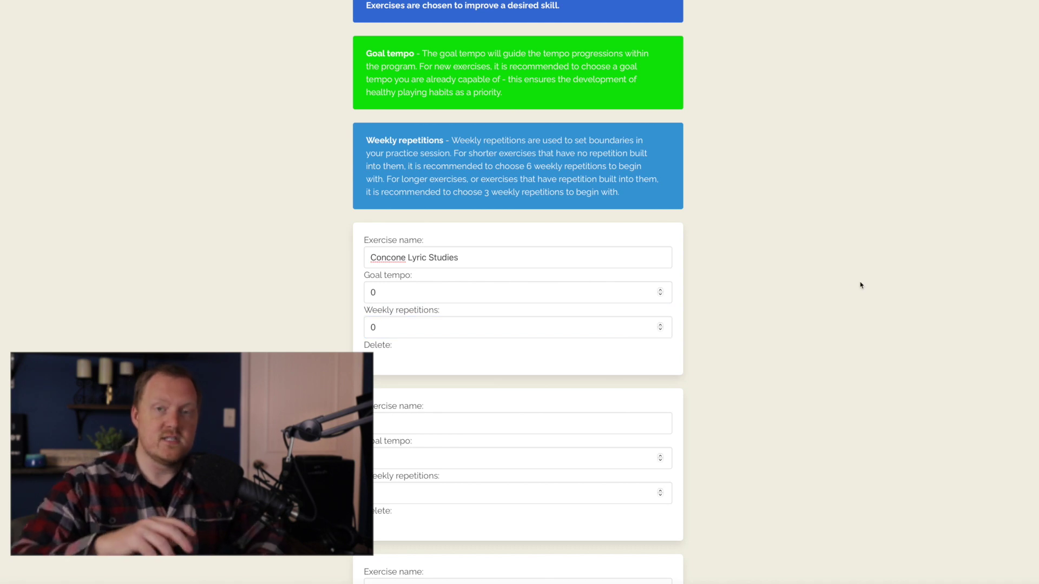
left_click(370, 257)
type("2-3")
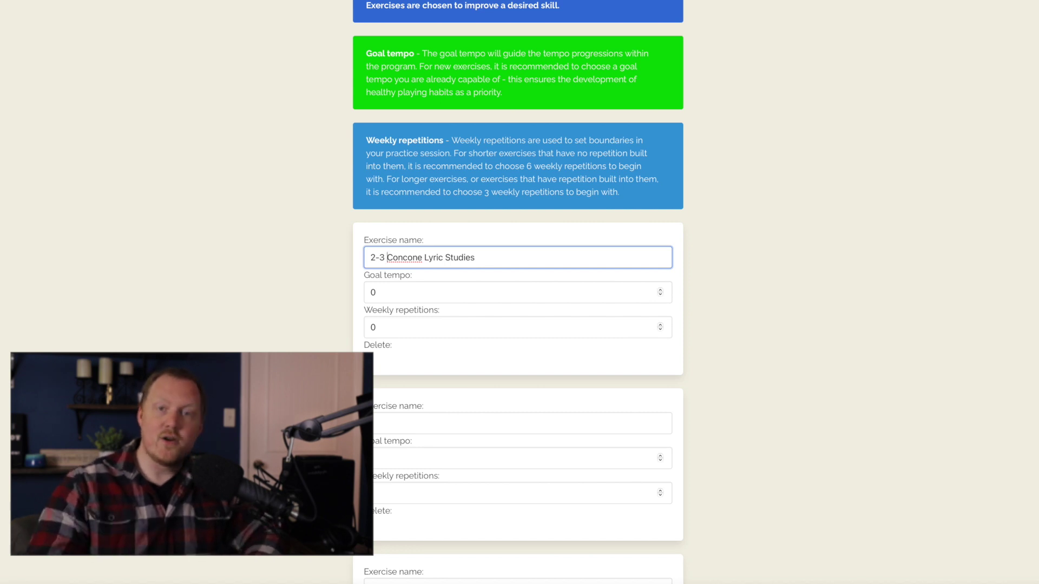
Define the second Phrasing exercise as "2-3 Rochut Lyric Exercises" with a goal tempo of 0 and 0 weekly repetitions.
scroll(722, 301, "down", 1)
left_click(556, 348)
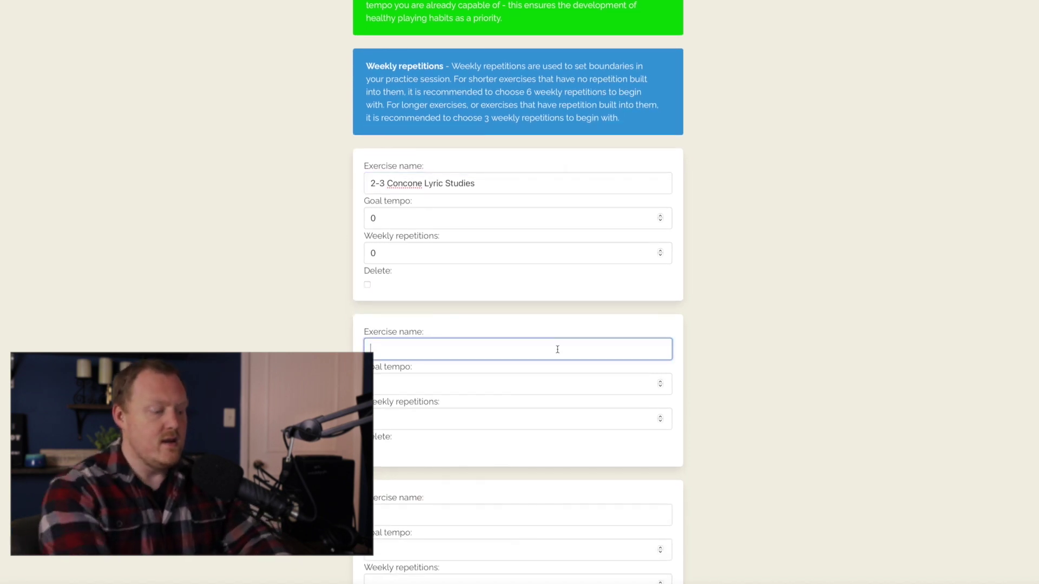
type("2-3 Rochu")
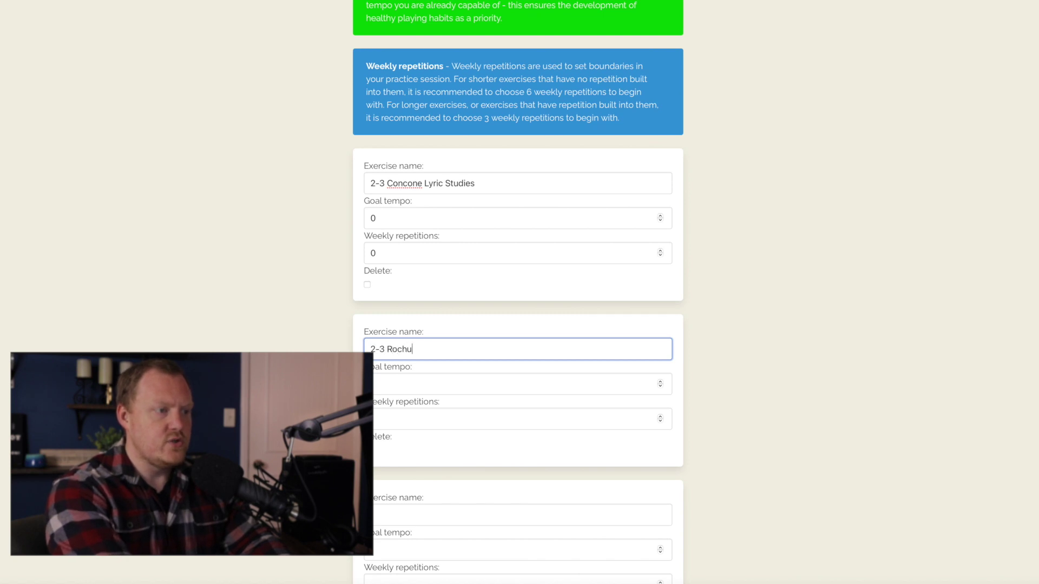
type("t Lyric Exercises")
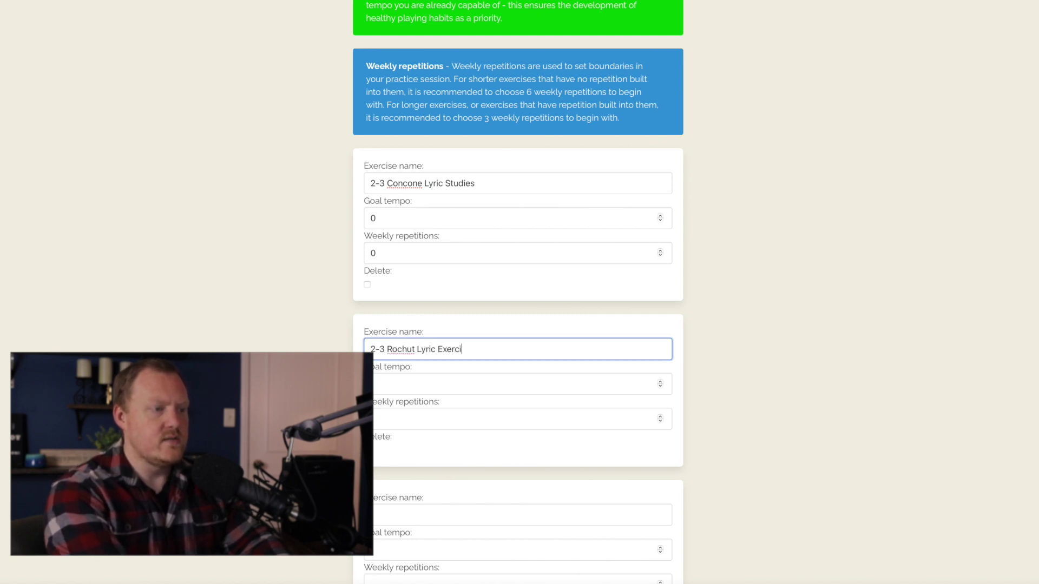
left_click(571, 385)
type("0")
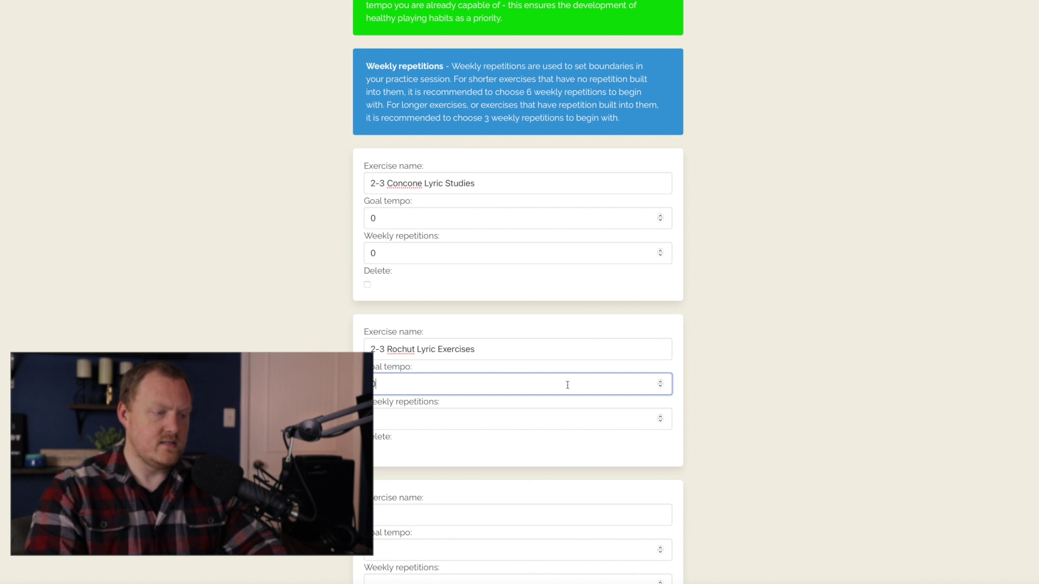
left_click(609, 421)
type("0")
Save the Phrasing exercises and finish building the routine.
left_click(806, 418)
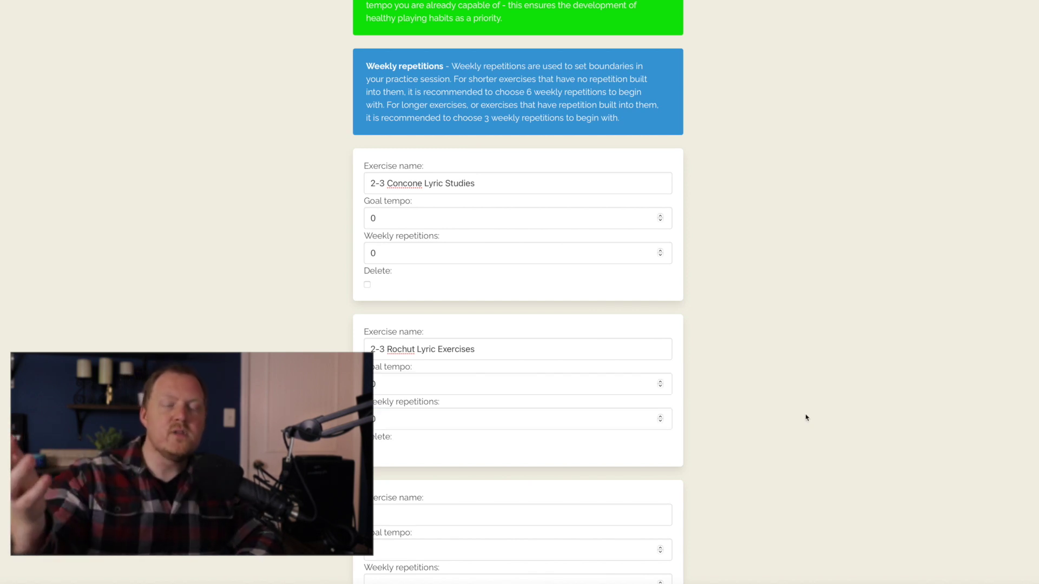
scroll(807, 418, "down", 8)
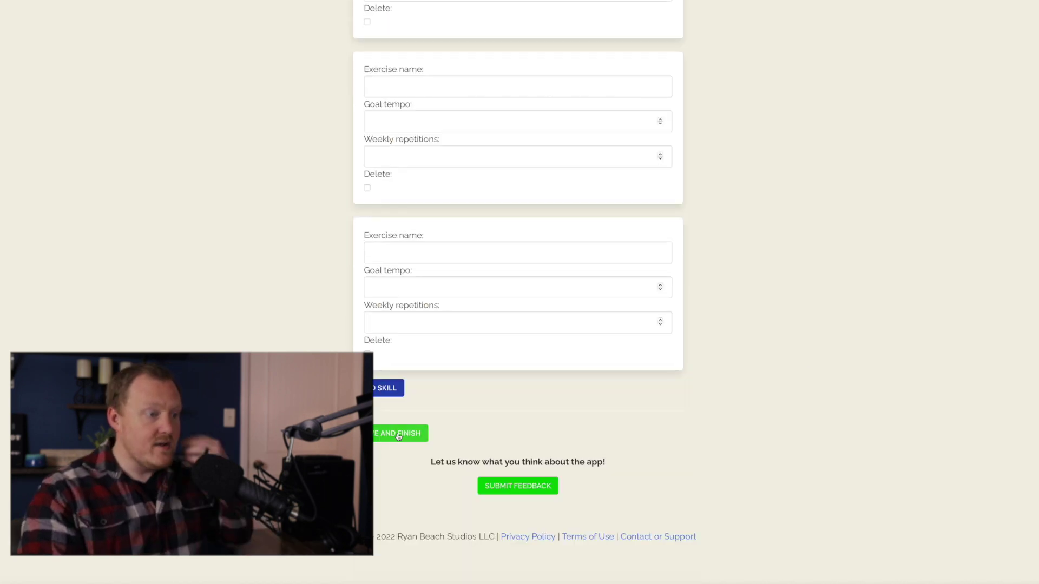
left_click(397, 434)
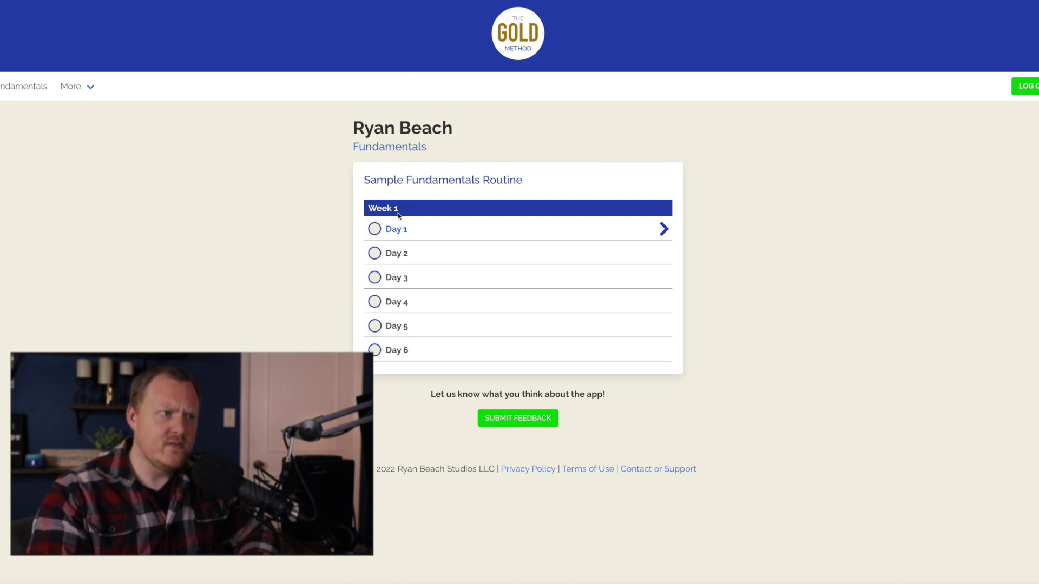
Open Day 1 of Week 1 and examine the exercise, repetitions and tempo assigned to each skill.
left_click(401, 230)
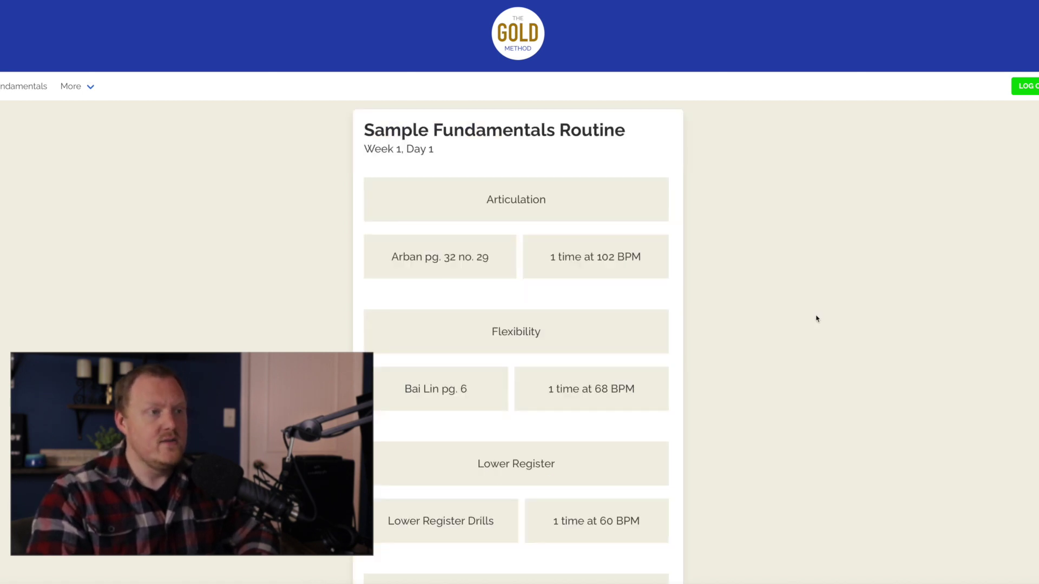
scroll(816, 319, "down", 3)
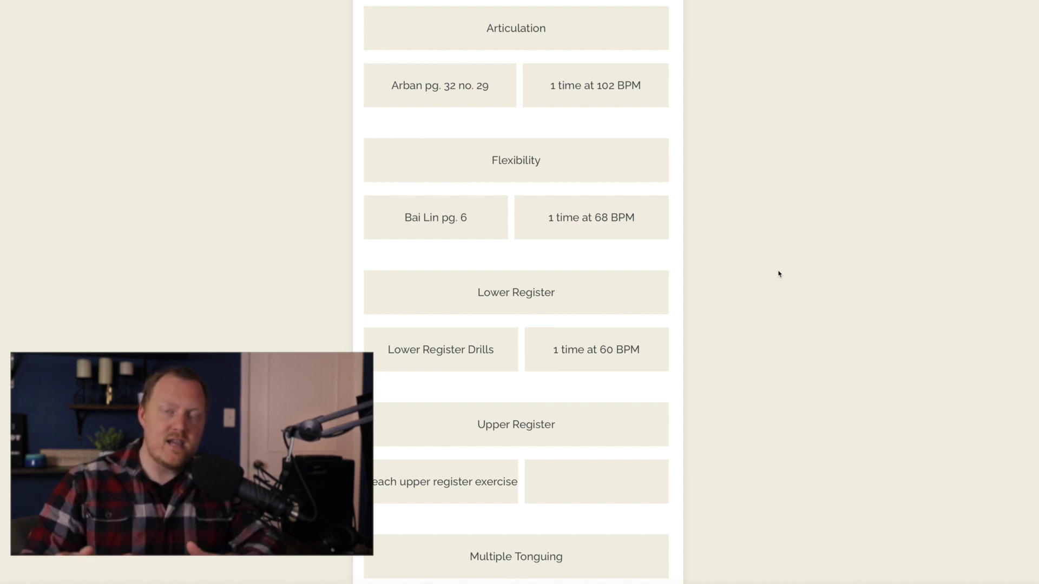
scroll(777, 273, "down", 1)
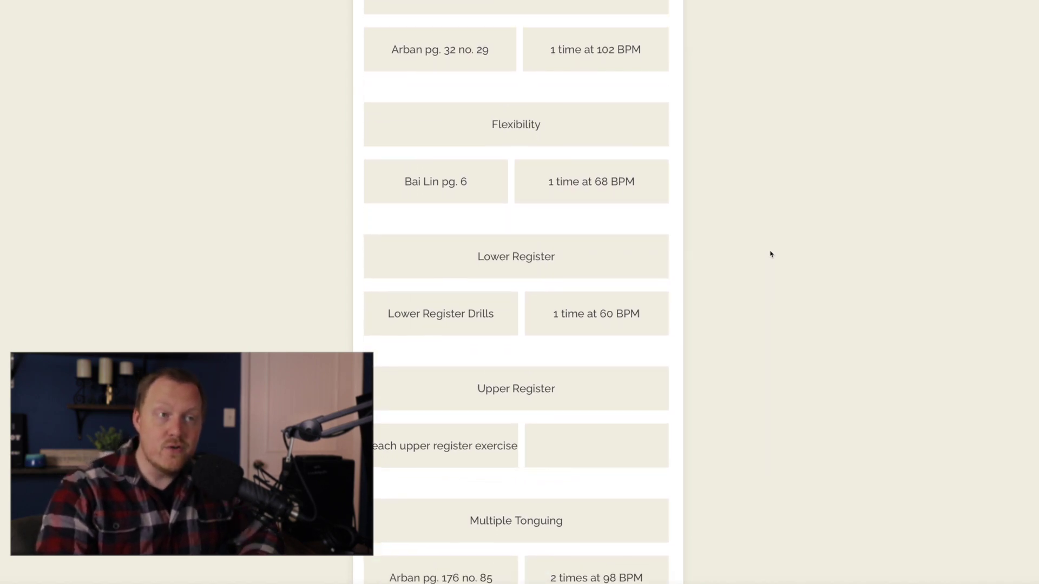
scroll(770, 253, "up", 1)
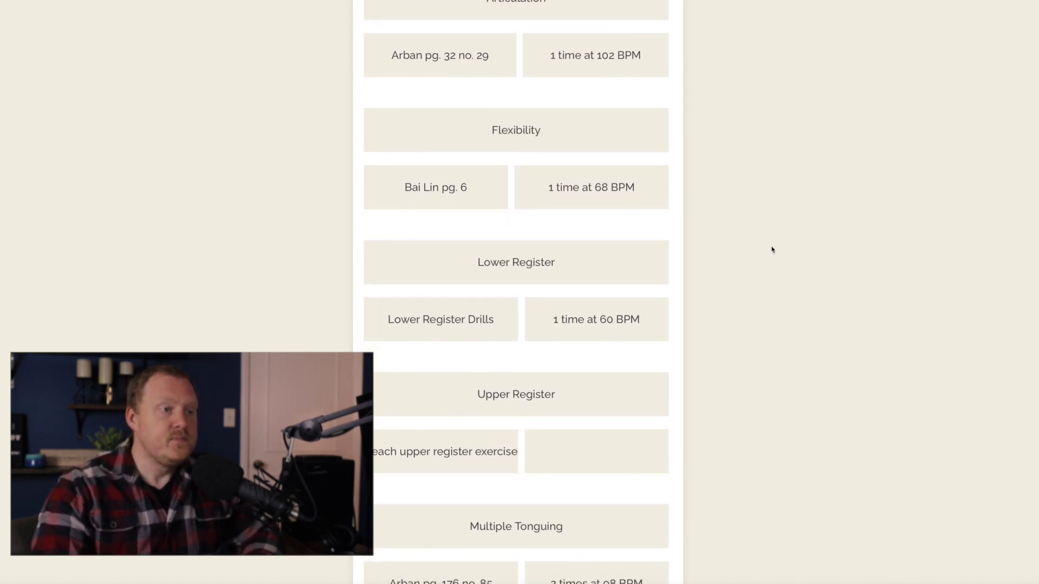
scroll(512, 128, "up", 2)
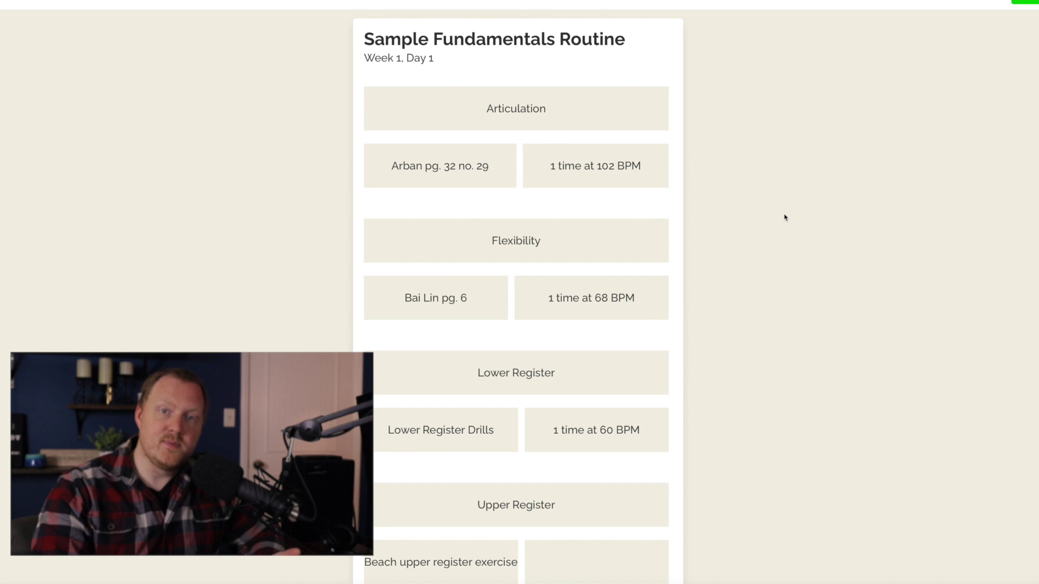
scroll(774, 224, "down", 2)
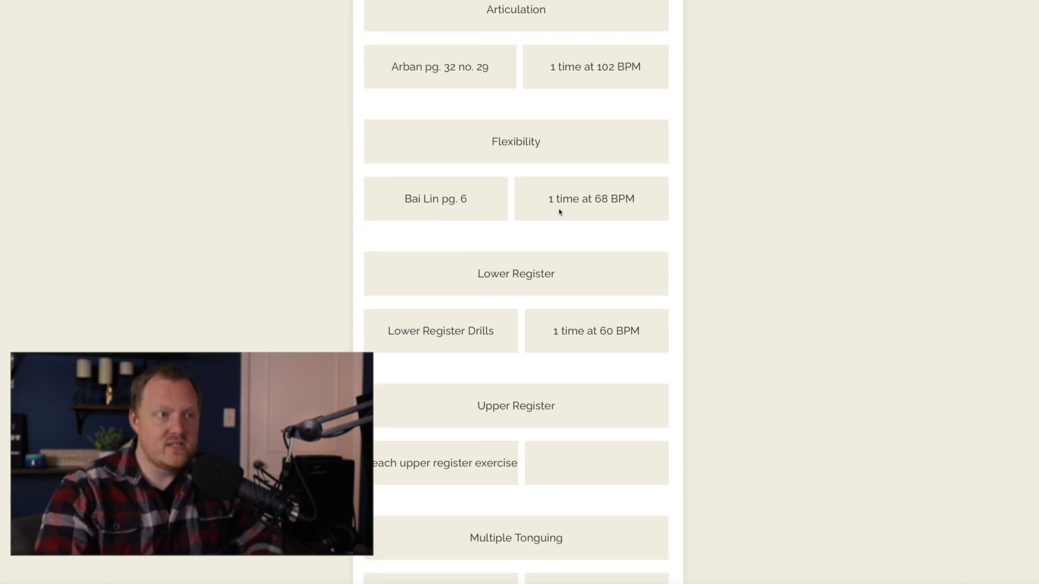
scroll(741, 268, "down", 2)
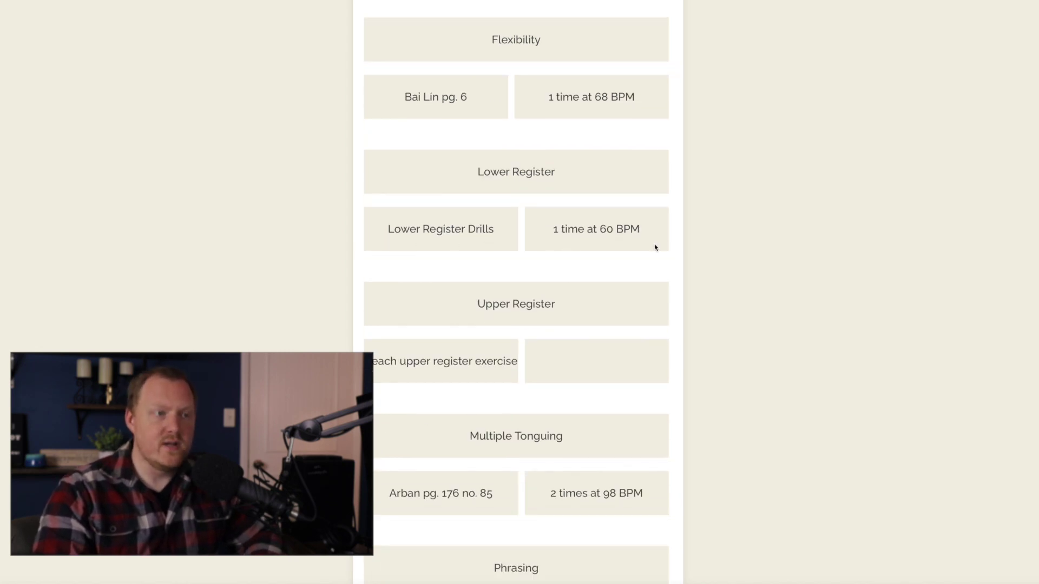
scroll(737, 289, "down", 2)
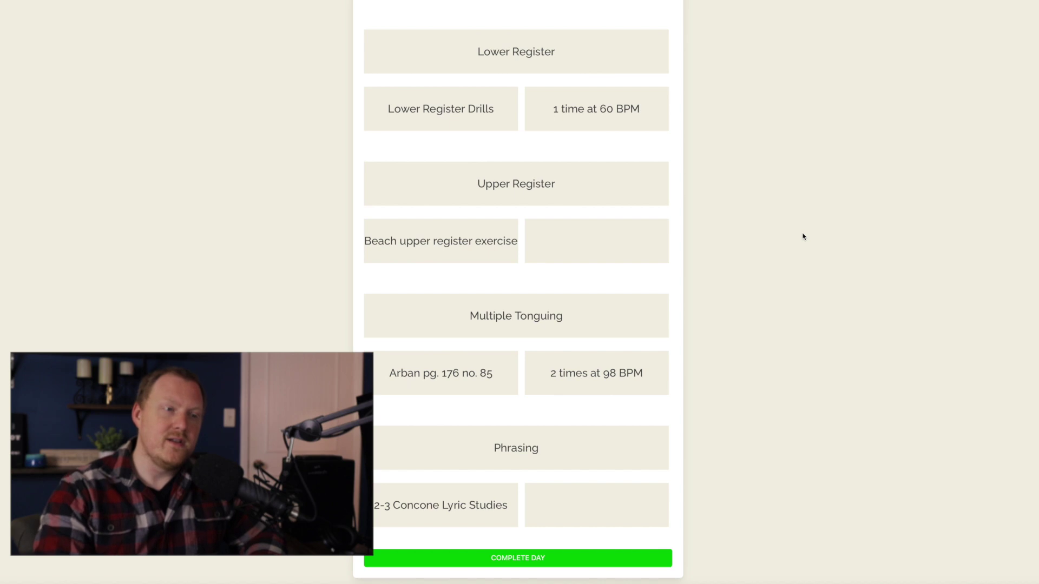
scroll(774, 242, "down", 3)
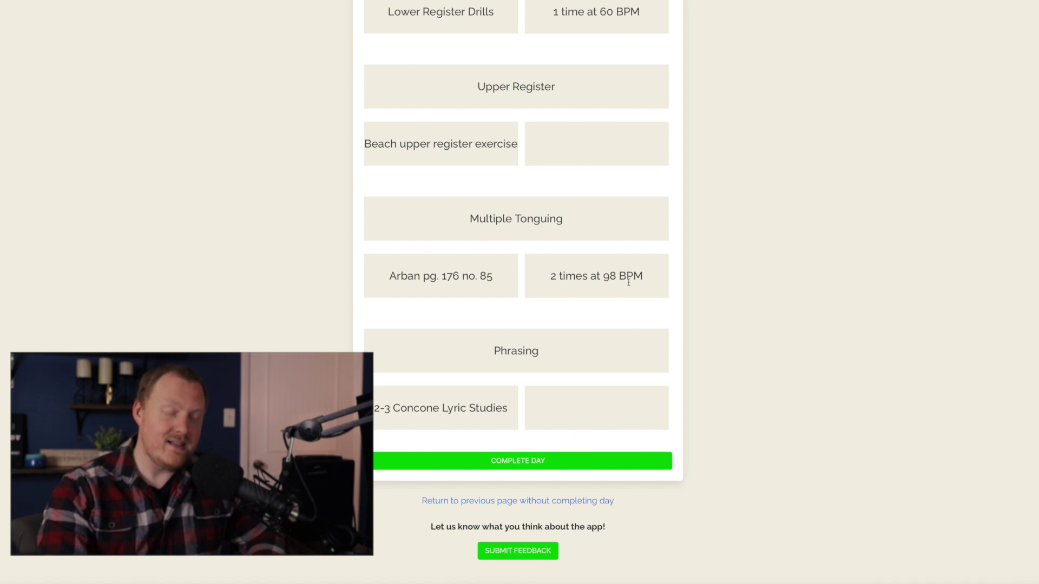
scroll(754, 348, "down", 2)
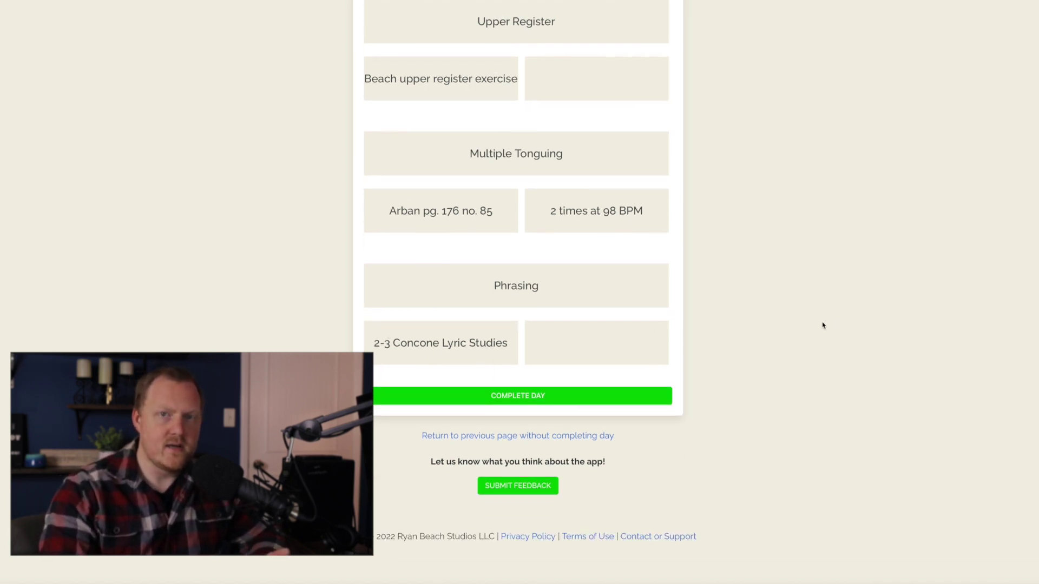
scroll(823, 325, "up", 7)
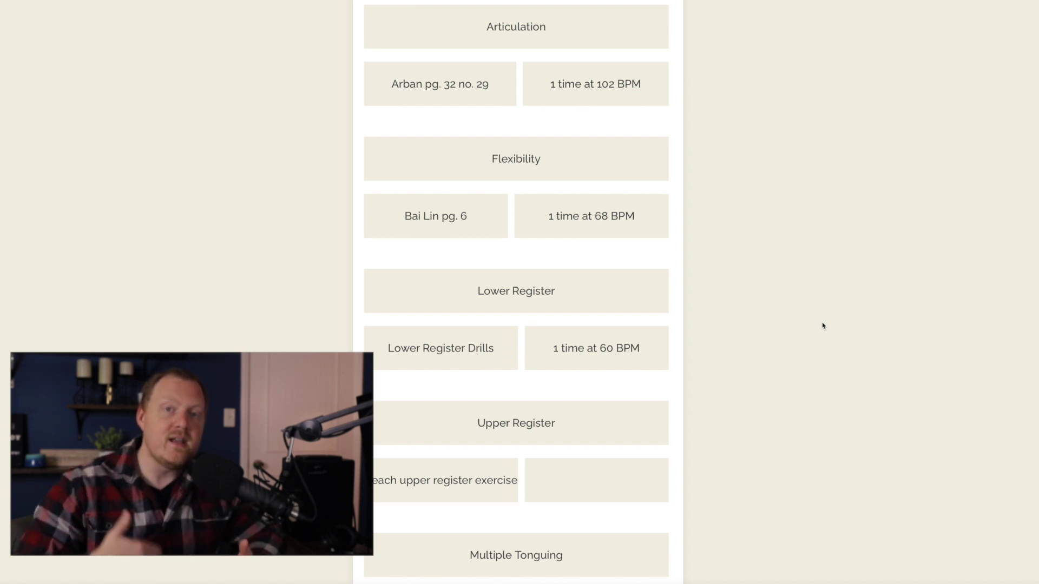
Mark Day 1 of Week 1 as complete.
scroll(823, 325, "down", 7)
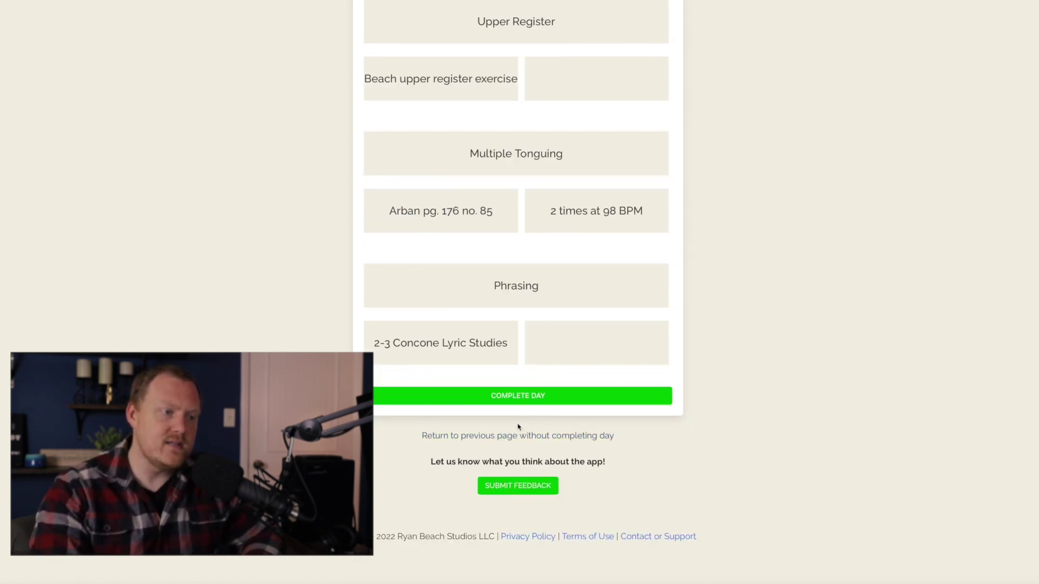
left_click(523, 399)
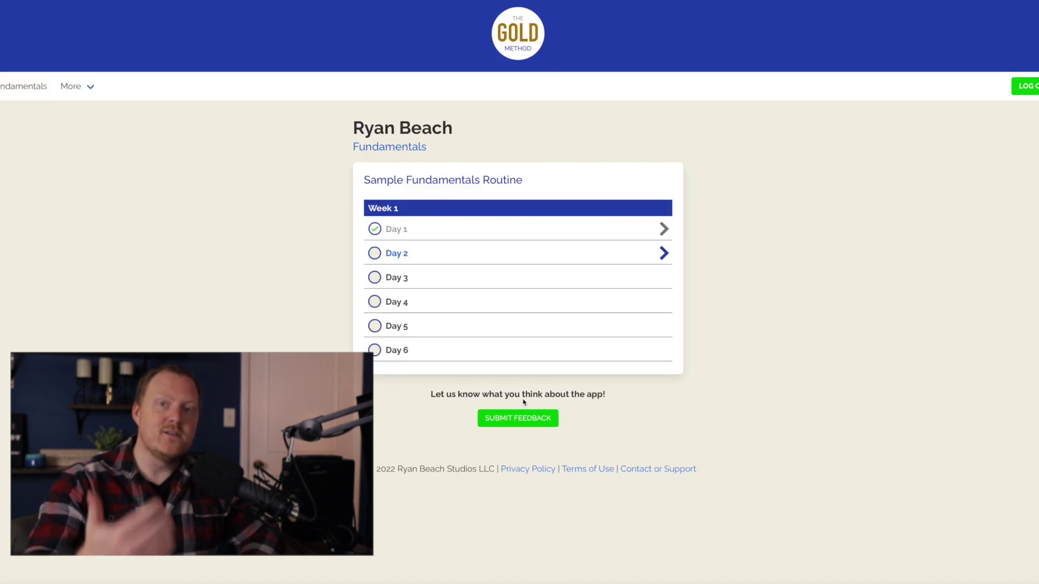
Open Day 2 of Week 1, review the exercises assigned to each skill, and mark the day as complete.
left_click(399, 256)
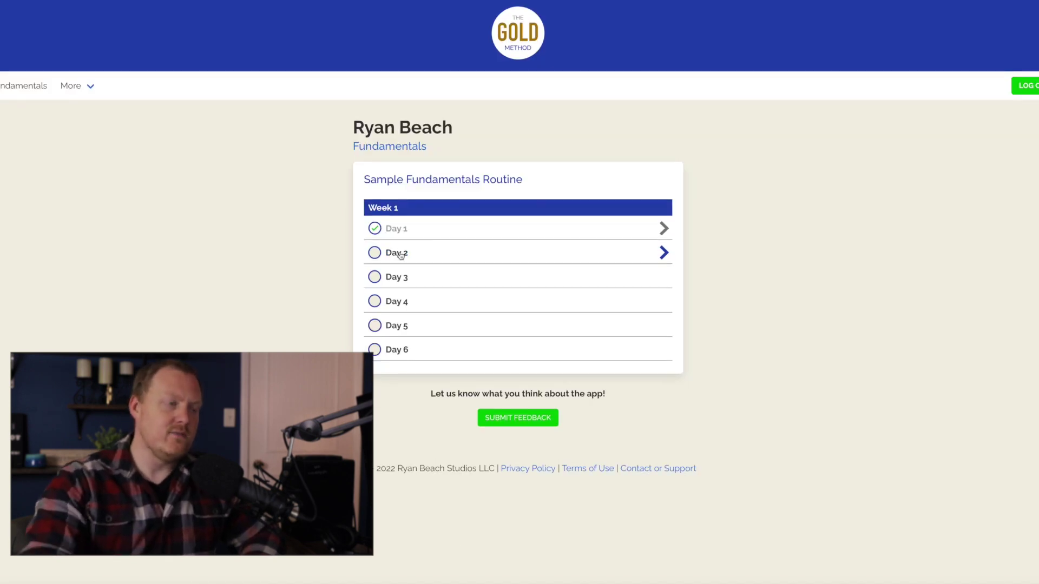
scroll(817, 355, "down", 1)
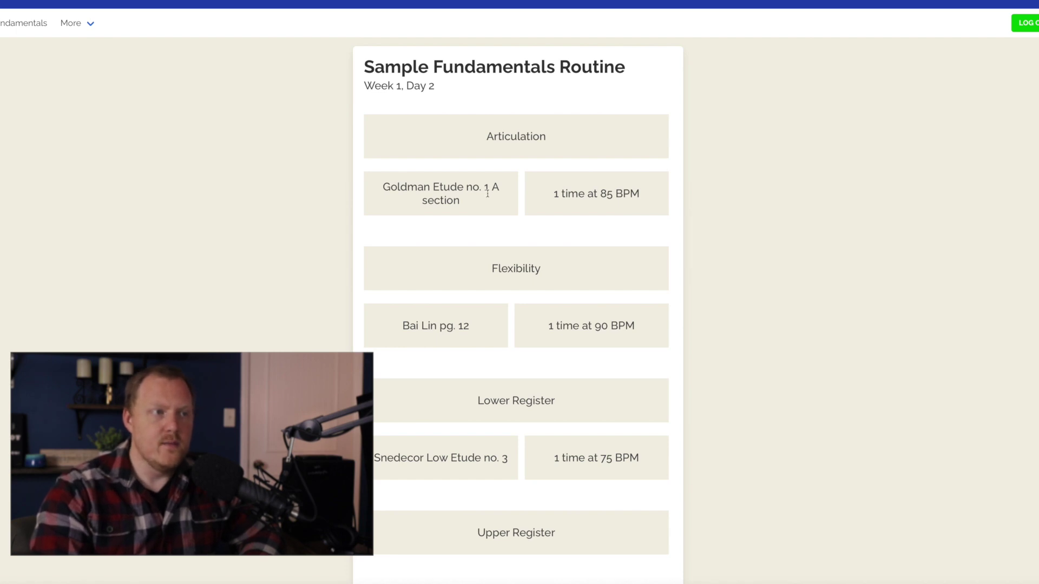
scroll(694, 279, "down", 2)
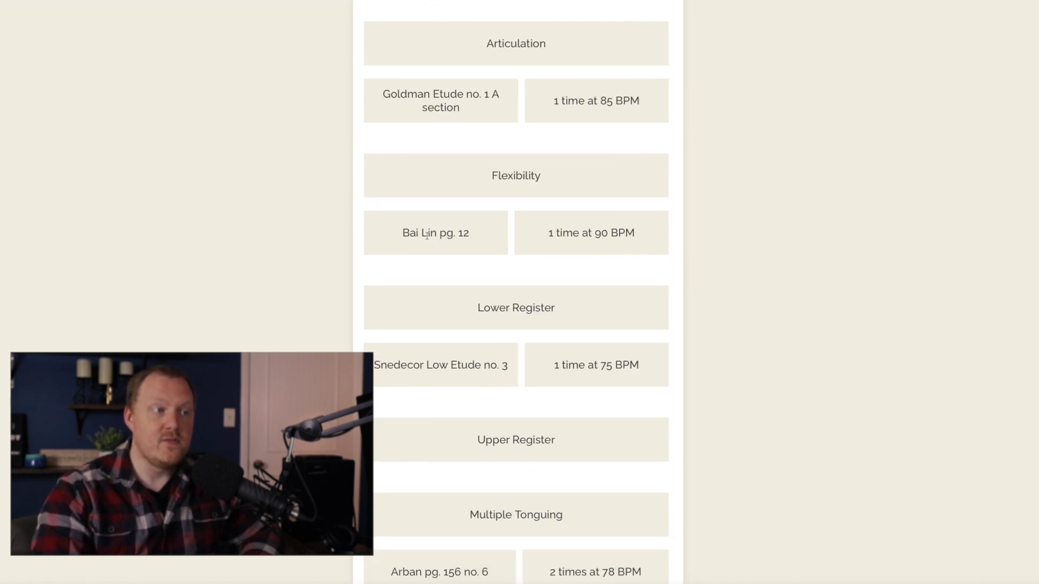
scroll(512, 353, "down", 1)
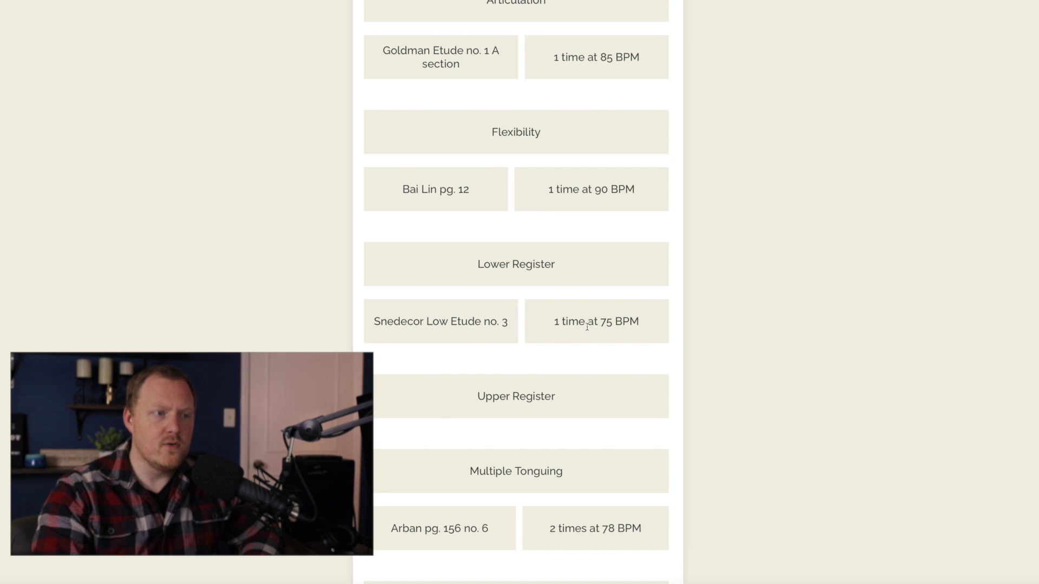
scroll(587, 327, "down", 1)
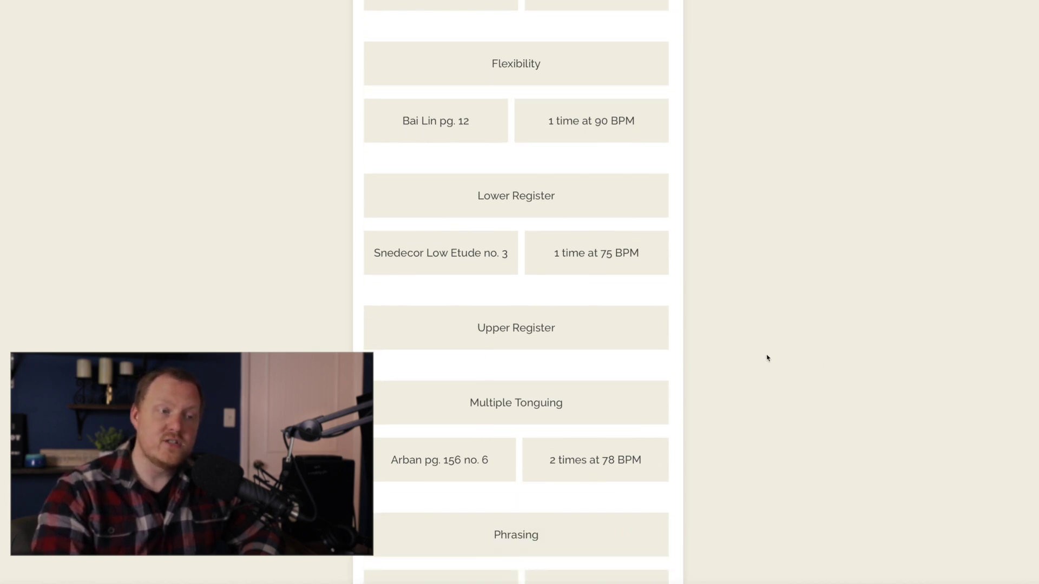
scroll(765, 357, "down", 1)
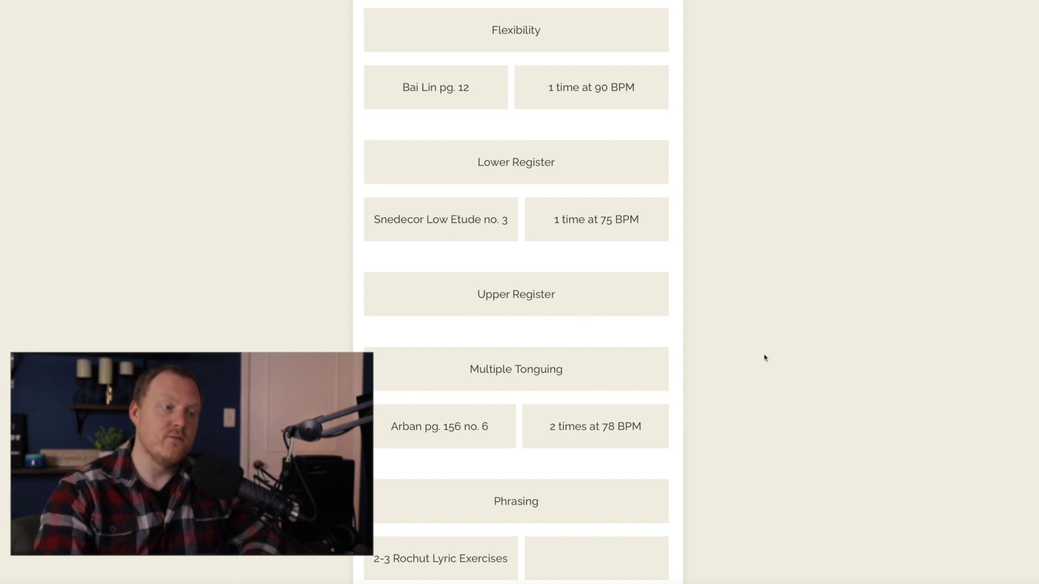
scroll(765, 357, "down", 3)
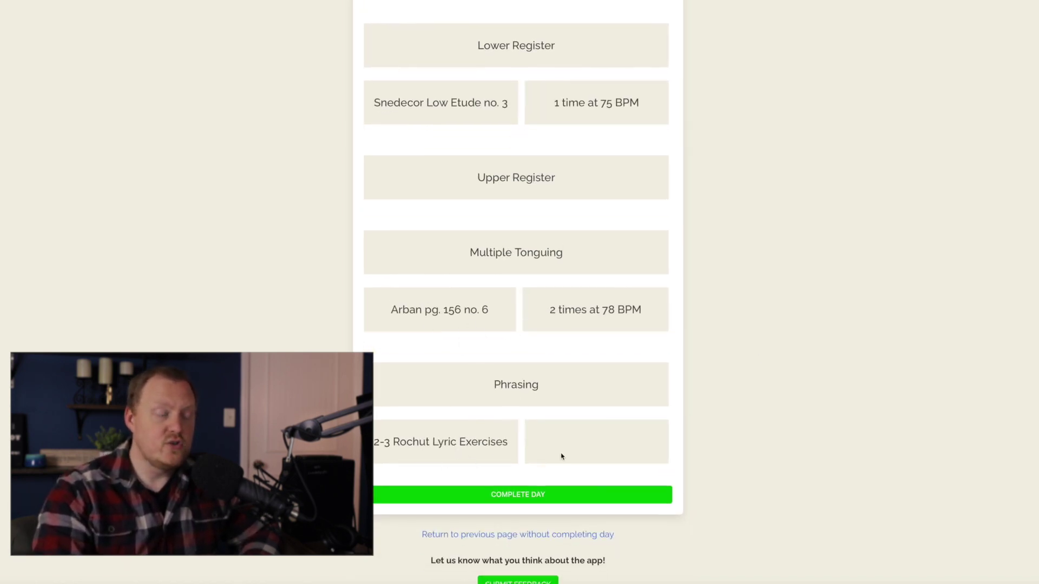
scroll(723, 463, "down", 2)
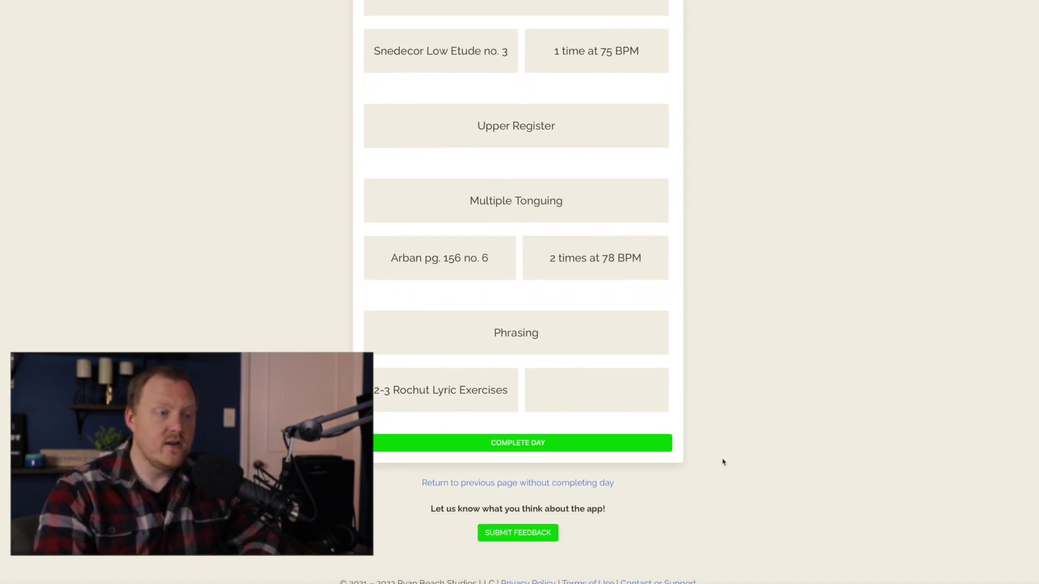
left_click(527, 439)
Open Day 3 of Week 1, look through its exercises, and mark the day as complete.
left_click(406, 279)
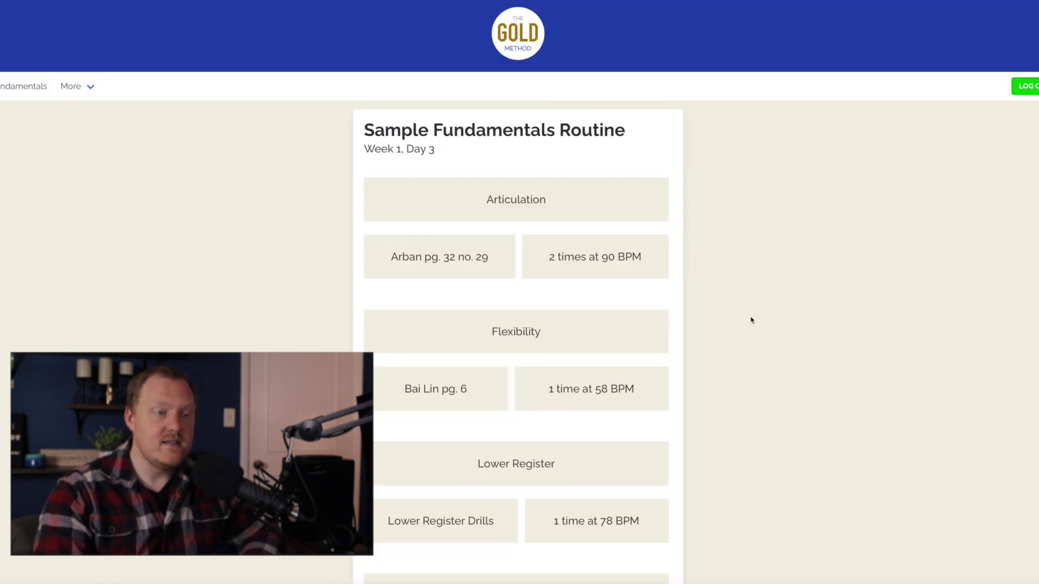
scroll(738, 360, "down", 5)
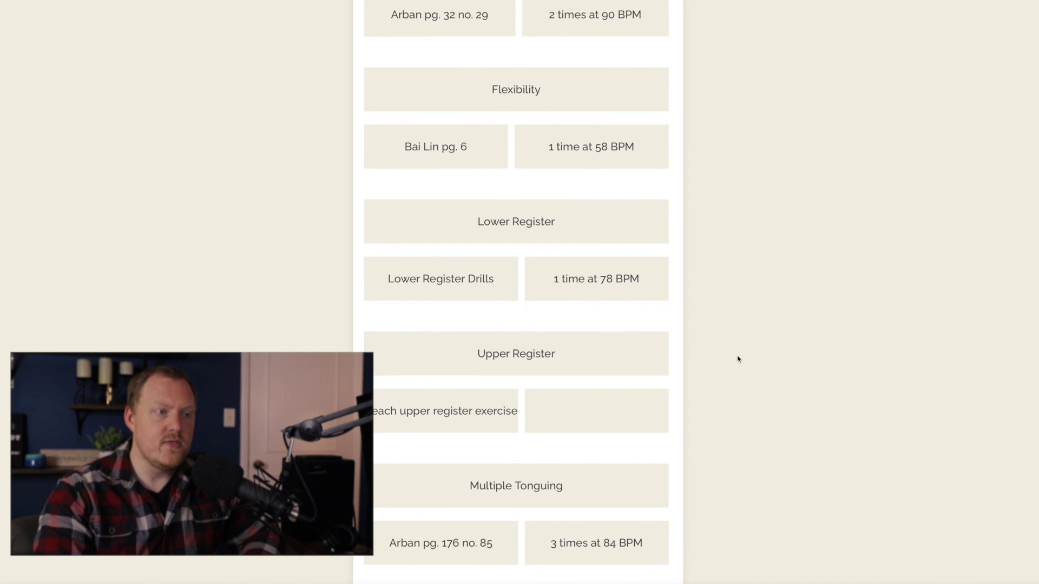
scroll(738, 360, "down", 5)
left_click(671, 420)
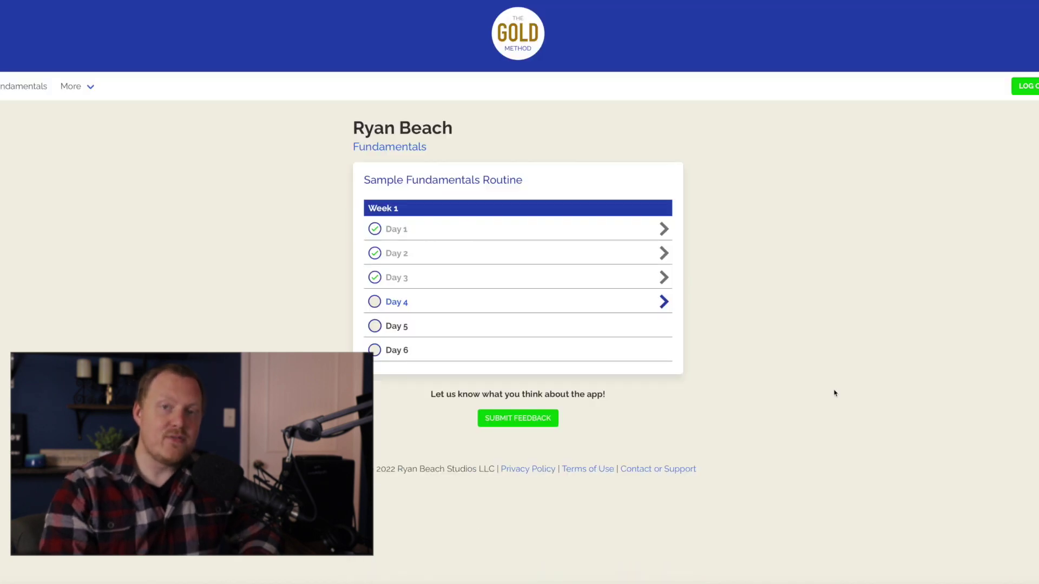